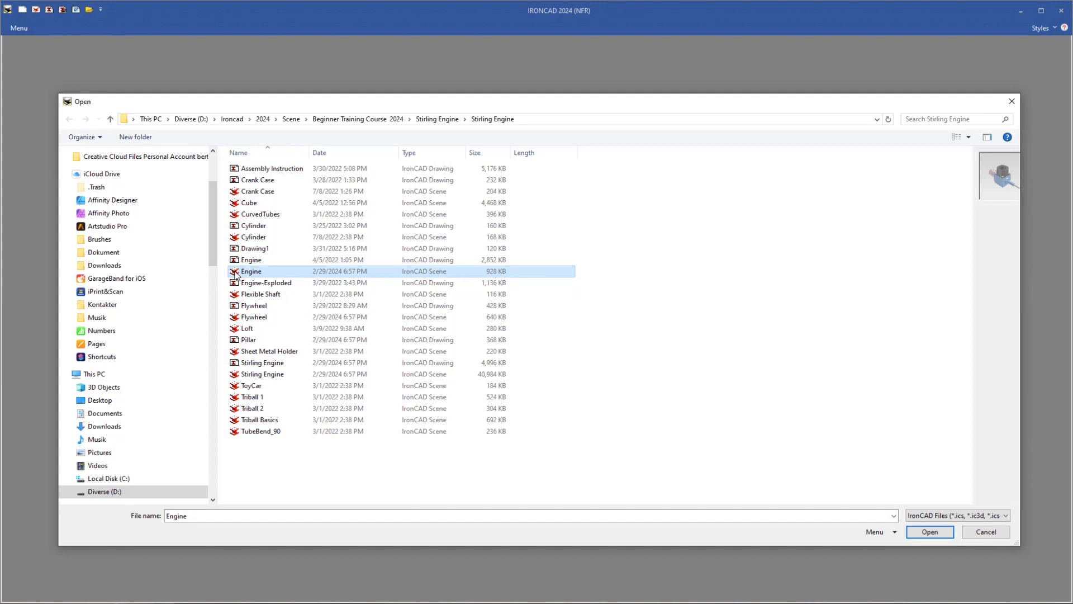
- Open the Engine scene file and switch the catalog browser to the Animations catalog
{"action": "double_click", "coordinate": [246, 272]}
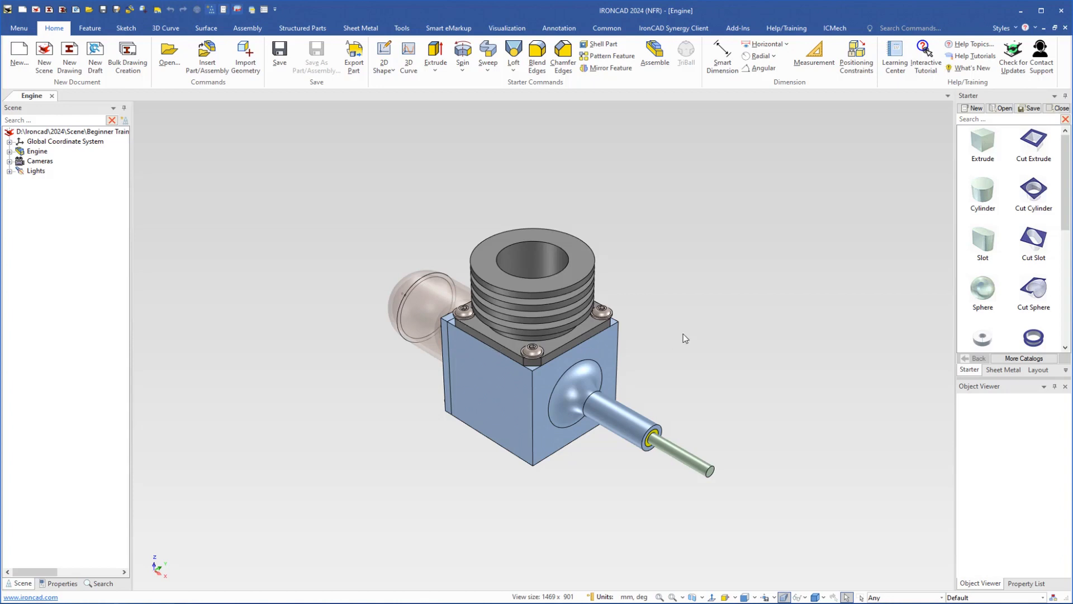
{"action": "left_click", "coordinate": [1013, 359]}
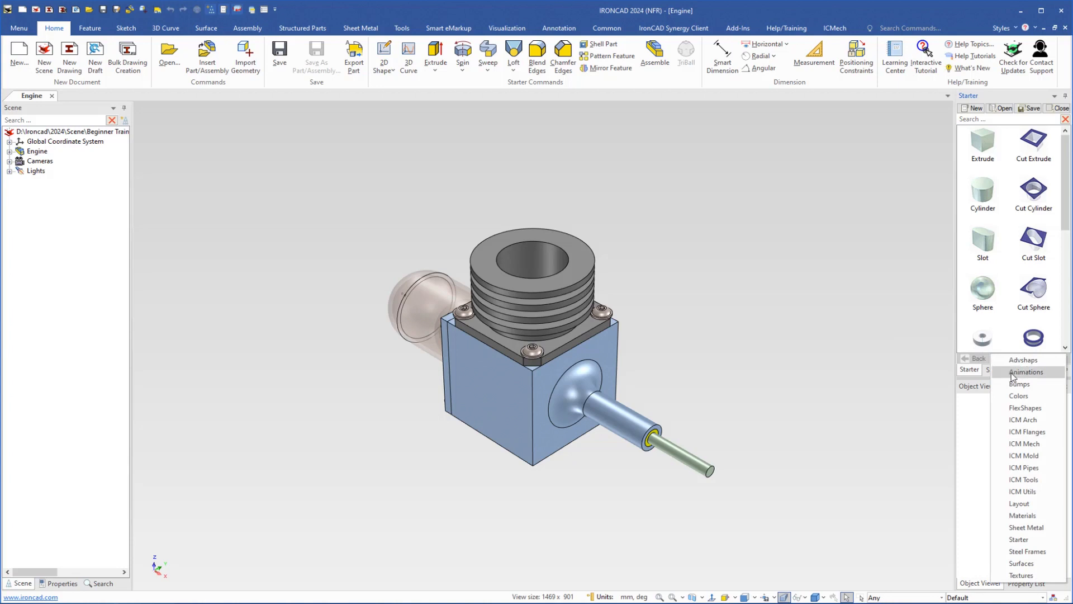
{"action": "left_click", "coordinate": [1013, 373]}
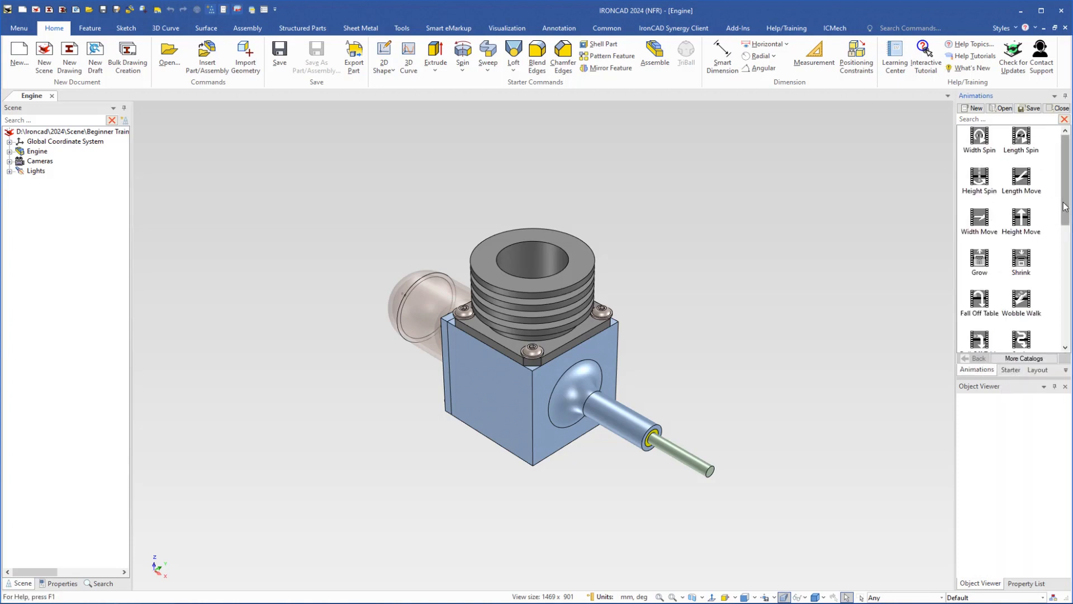
{"action": "left_click_drag", "start_coordinate": [1065, 207], "coordinate": [1052, 175]}
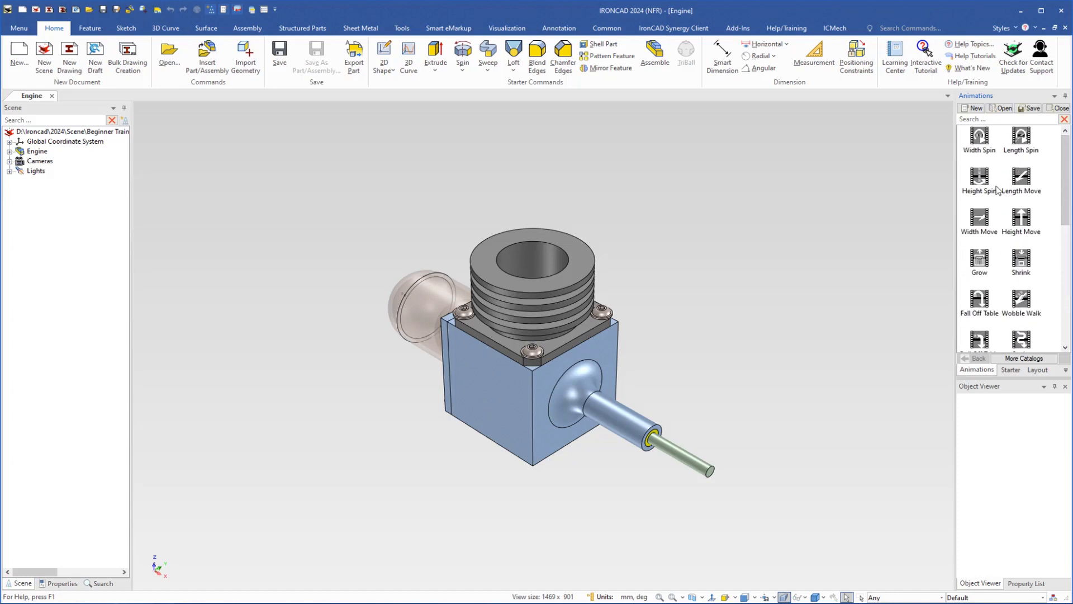
- Try to drop the Height Move animation onto the whole engine assembly
{"action": "left_click", "coordinate": [532, 303]}
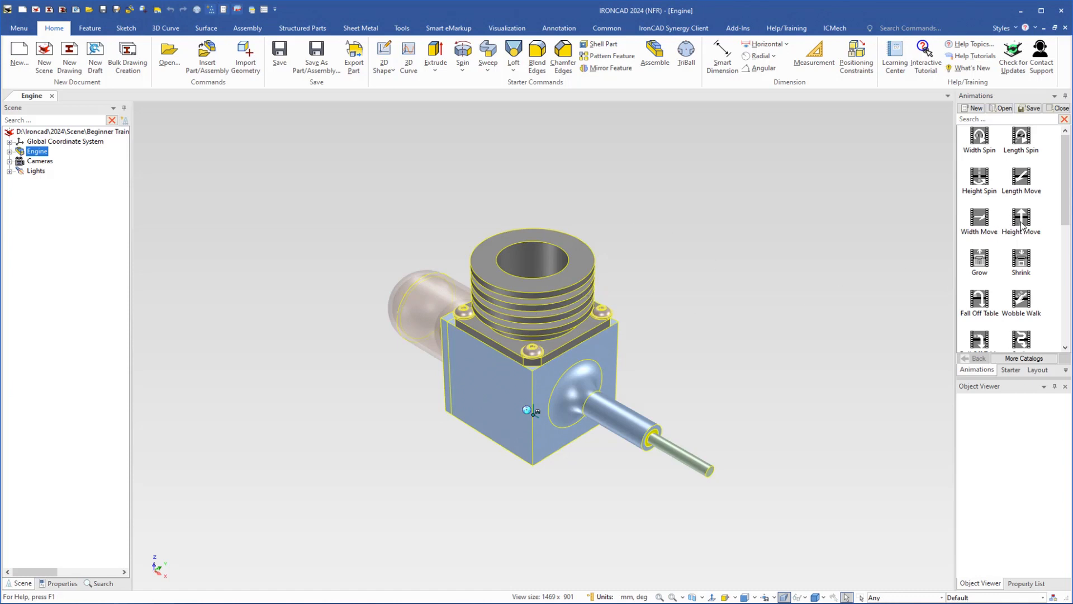
{"action": "left_click_drag", "start_coordinate": [1021, 224], "coordinate": [542, 309]}
{"action": "left_click_drag", "start_coordinate": [549, 310], "coordinate": [550, 292]}
{"action": "left_click_drag", "start_coordinate": [550, 292], "coordinate": [551, 292]}
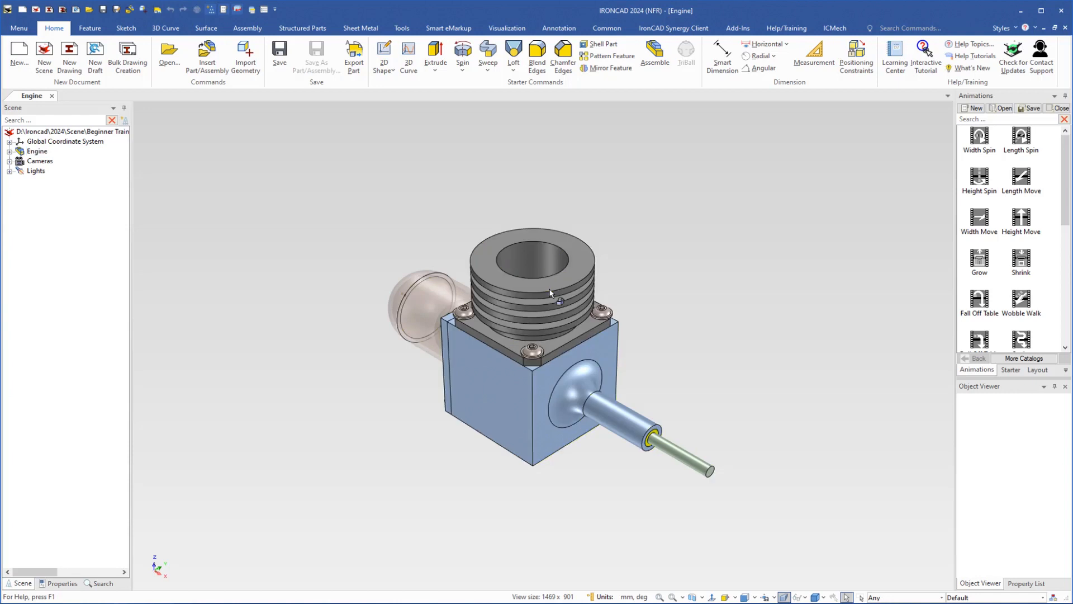
{"action": "left_click", "coordinate": [549, 290]}
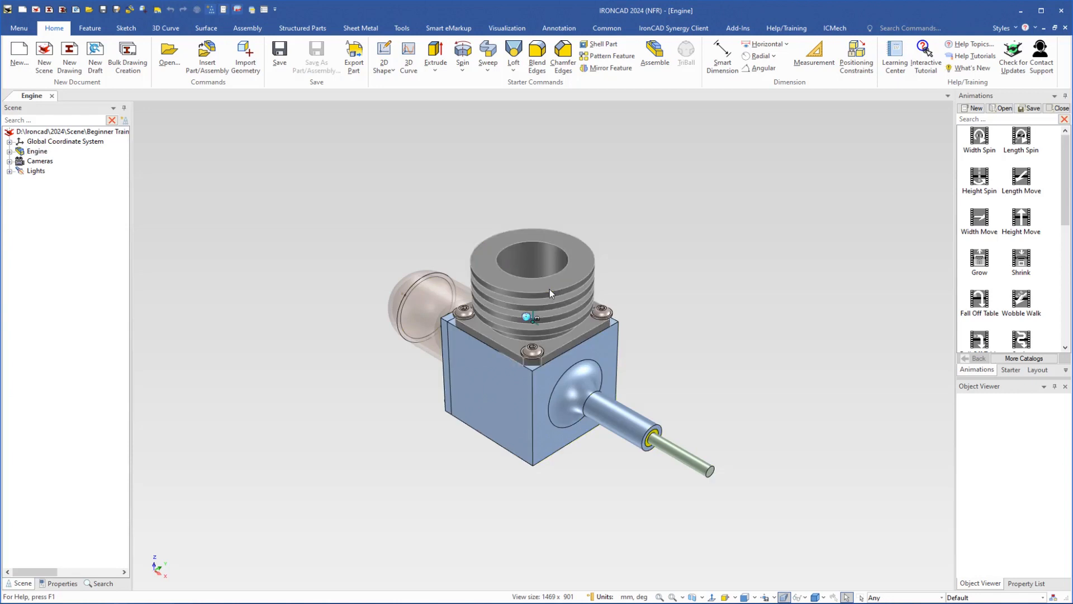
- Expand the Engine assembly, select the Cylinder part and apply the Height Move animation to it
{"action": "left_click", "coordinate": [9, 151]}
{"action": "left_click", "coordinate": [42, 171]}
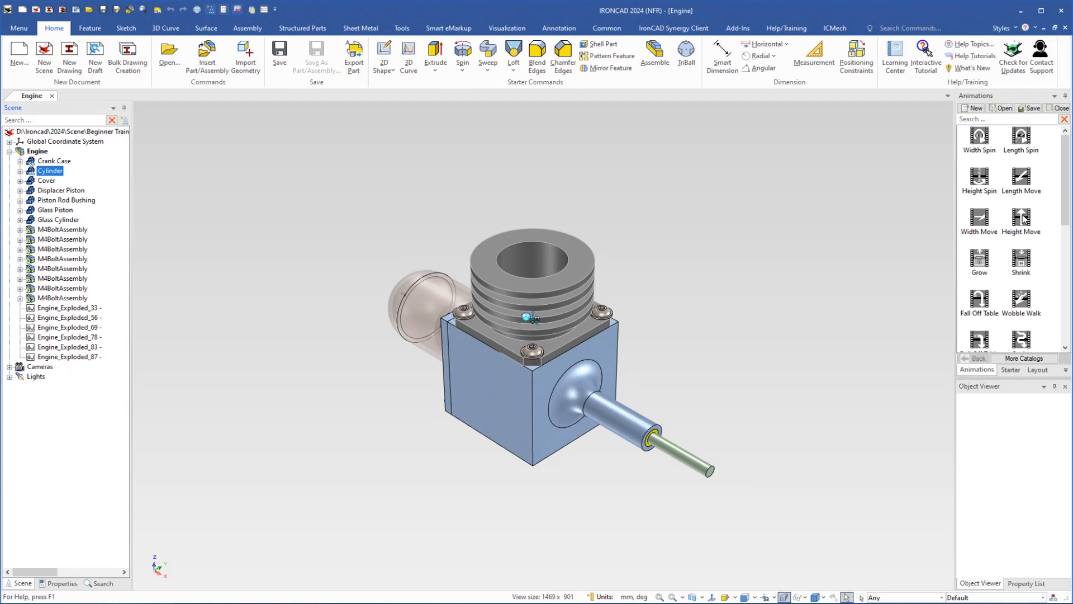
{"action": "left_click_drag", "start_coordinate": [1023, 218], "coordinate": [562, 251]}
{"action": "middle_click_drag", "start_coordinate": [562, 249], "coordinate": [563, 371], "text": "shift"}
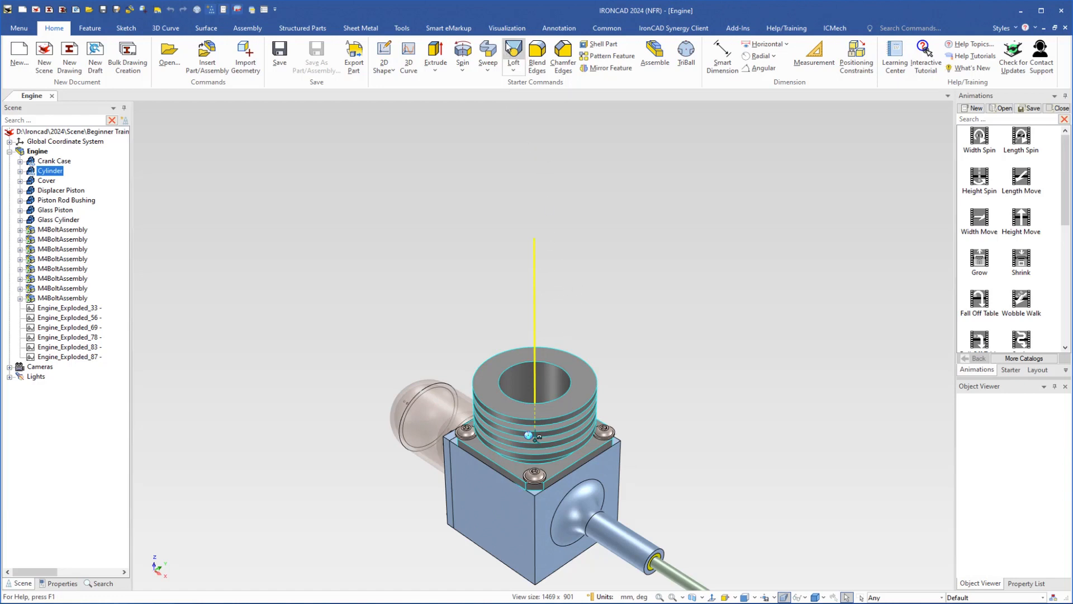
- Turn animation mode on, play the cylinder's Height Move animation, and turn animation mode off again
{"action": "left_click", "coordinate": [507, 28]}
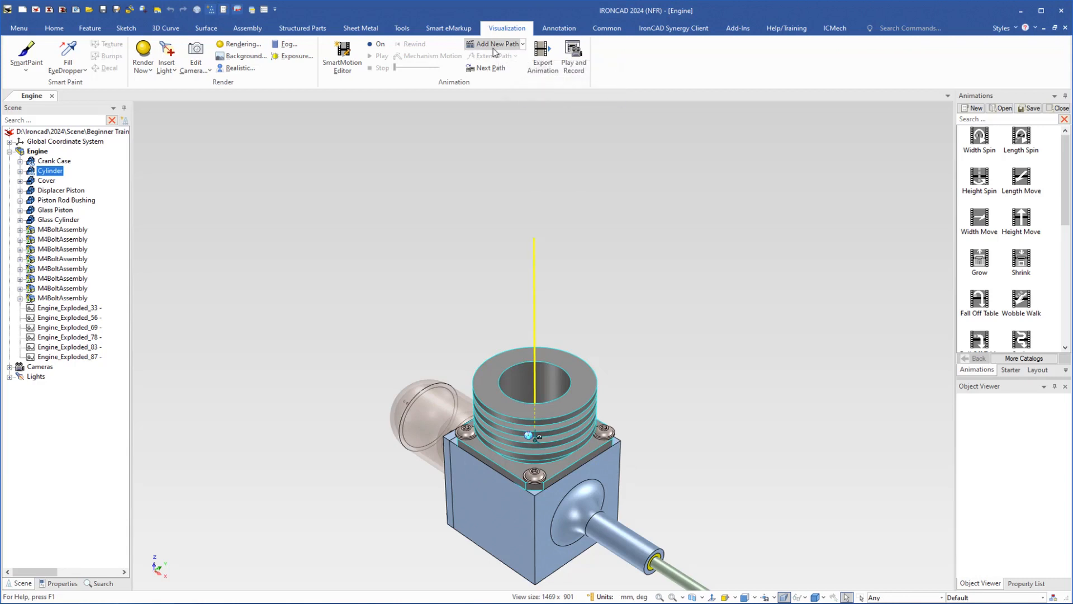
{"action": "left_click", "coordinate": [523, 44]}
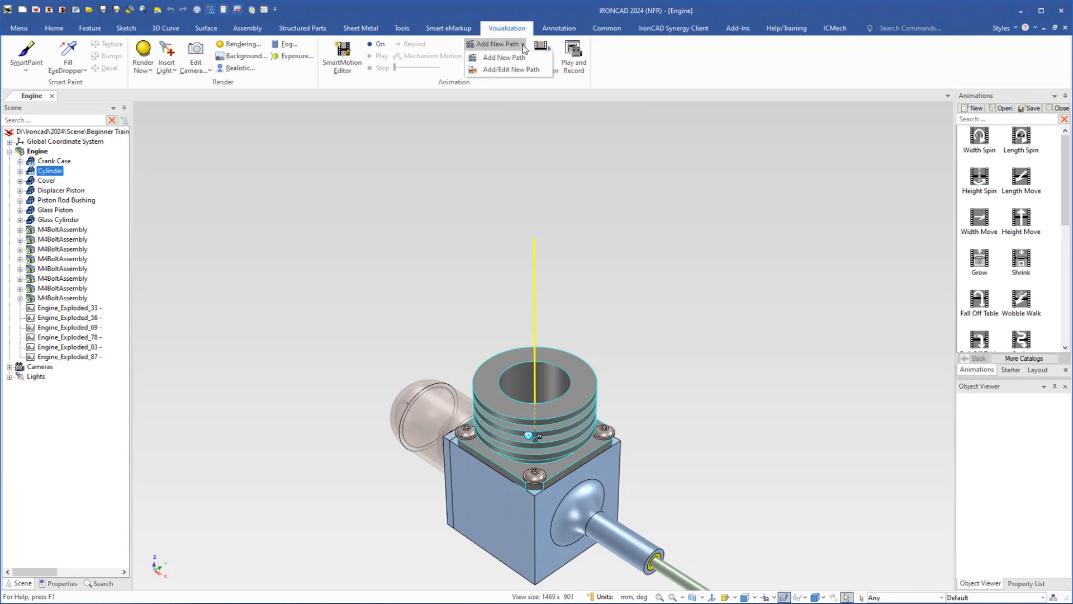
{"action": "left_click", "coordinate": [494, 91]}
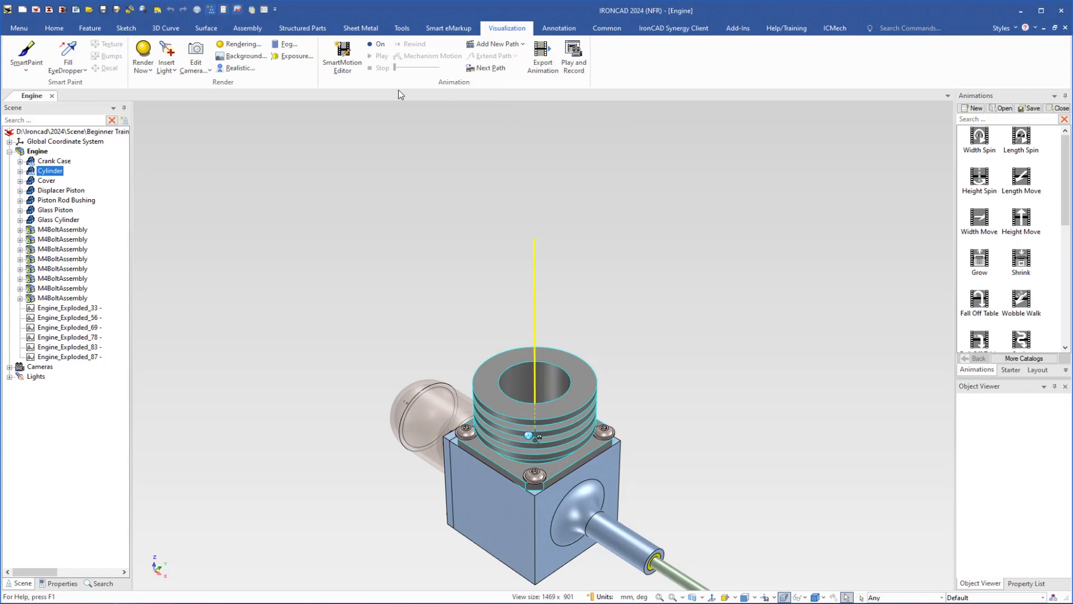
{"action": "left_click", "coordinate": [374, 49]}
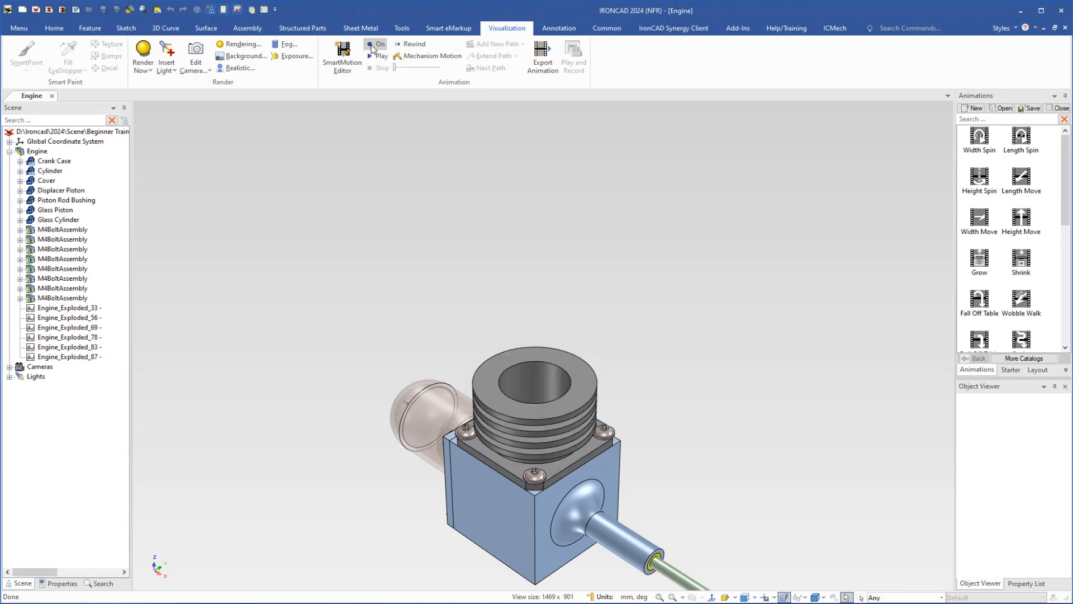
{"action": "left_click", "coordinate": [376, 56]}
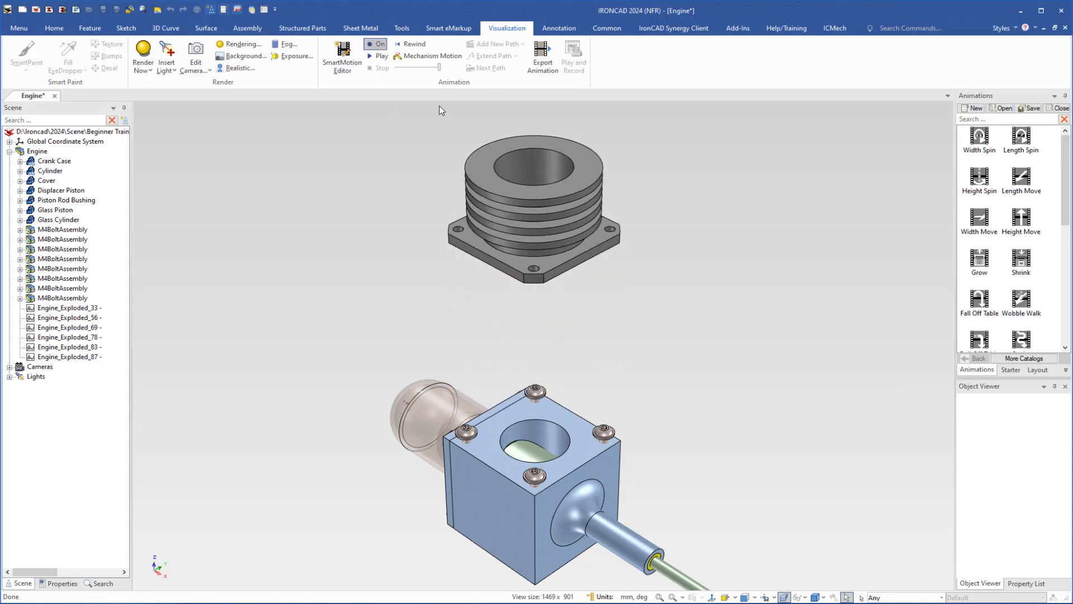
{"action": "left_click", "coordinate": [379, 45]}
{"action": "left_click", "coordinate": [373, 45]}
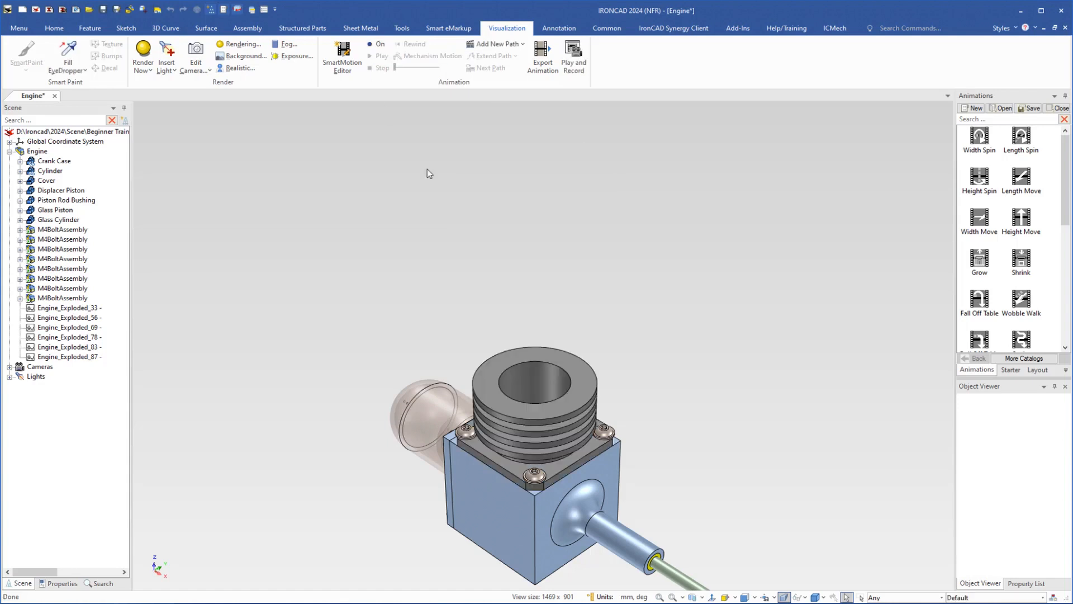
- Open the cylinder's animation path properties and review the Time Effect type options without changing them
{"action": "left_click", "coordinate": [533, 415]}
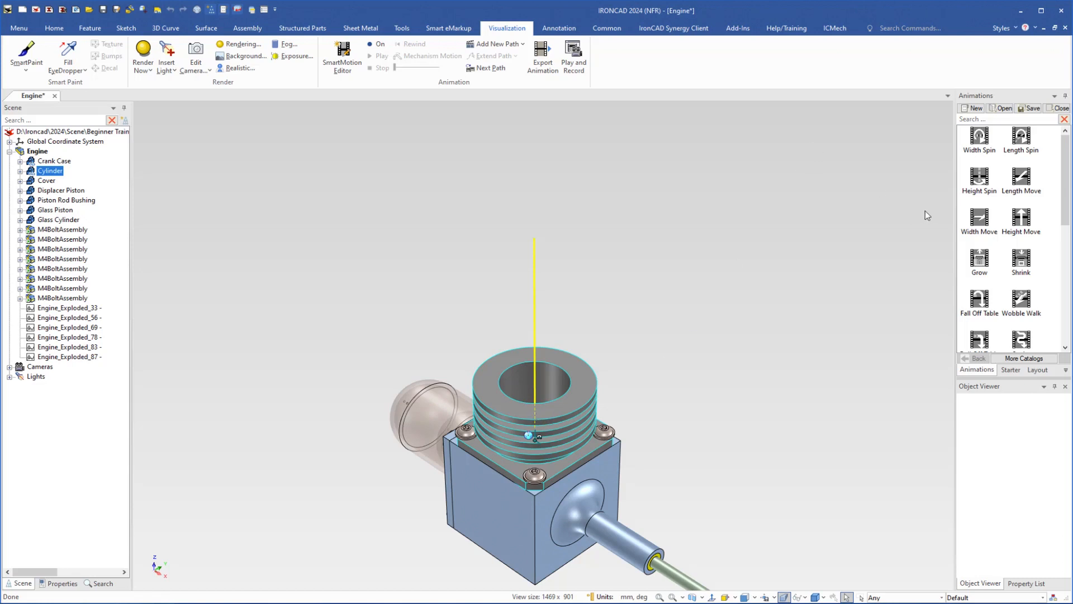
{"action": "left_click_drag", "start_coordinate": [982, 180], "coordinate": [563, 401]}
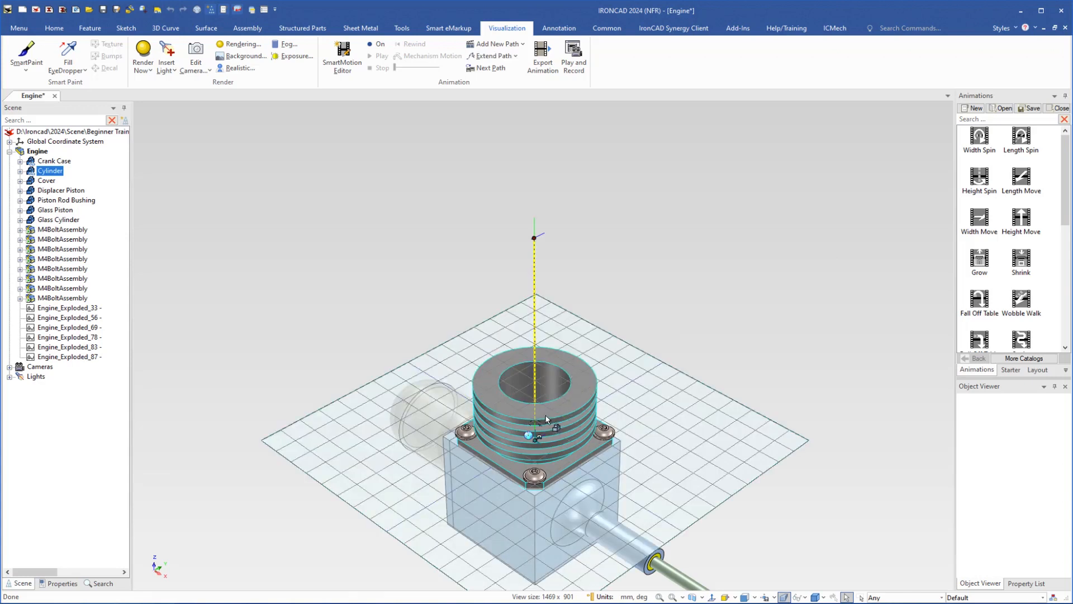
{"action": "scroll", "coordinate": [538, 400], "scroll_direction": "up", "scroll_amount": 4}
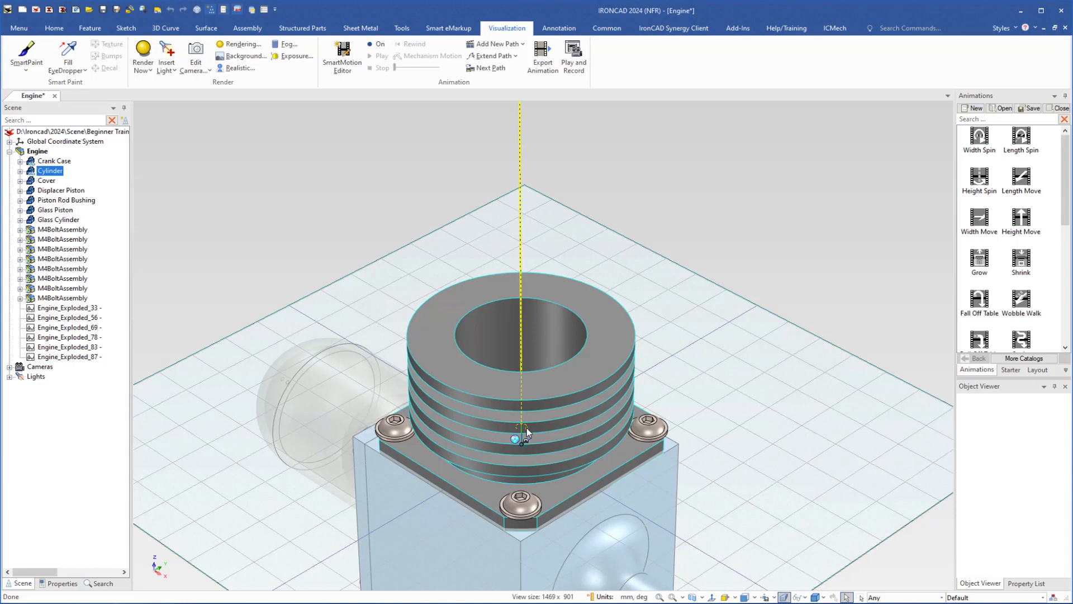
{"action": "scroll", "coordinate": [527, 428], "scroll_direction": "down", "scroll_amount": 5}
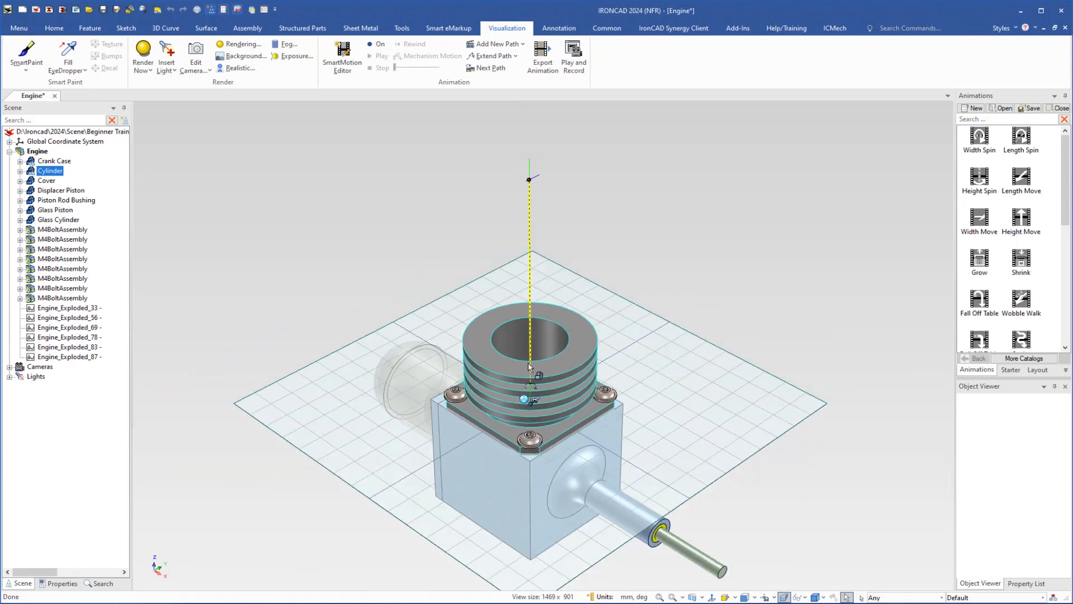
{"action": "right_click", "coordinate": [530, 277]}
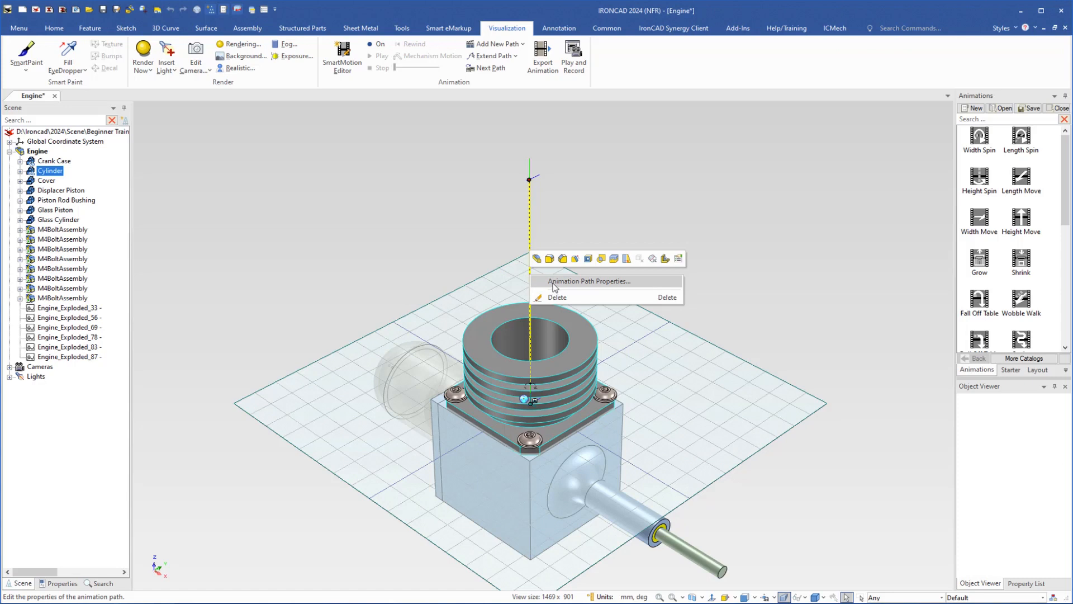
{"action": "left_click", "coordinate": [554, 285]}
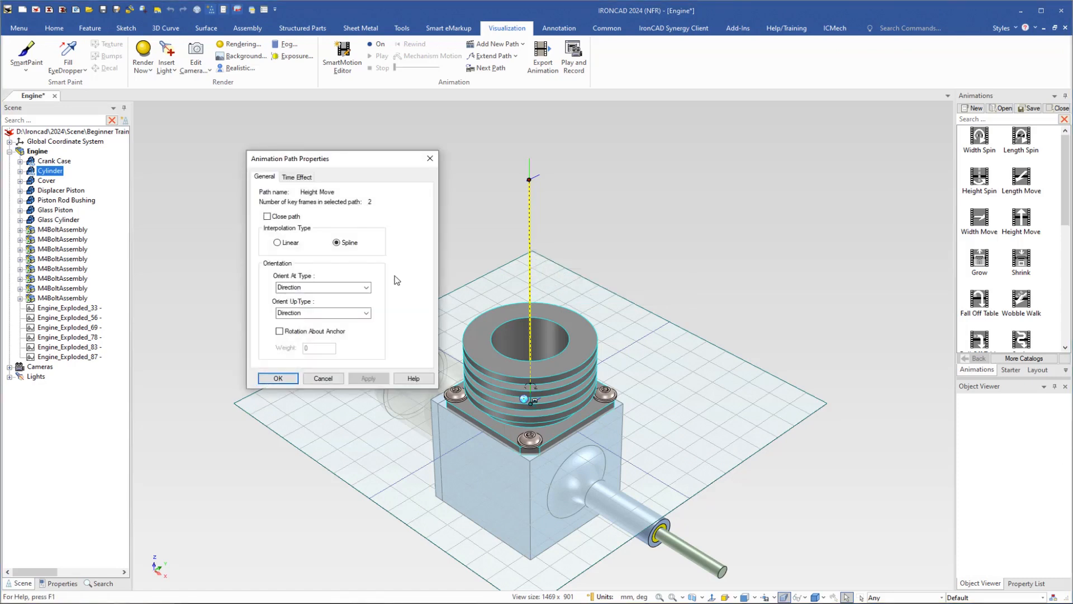
{"action": "left_click", "coordinate": [295, 177]}
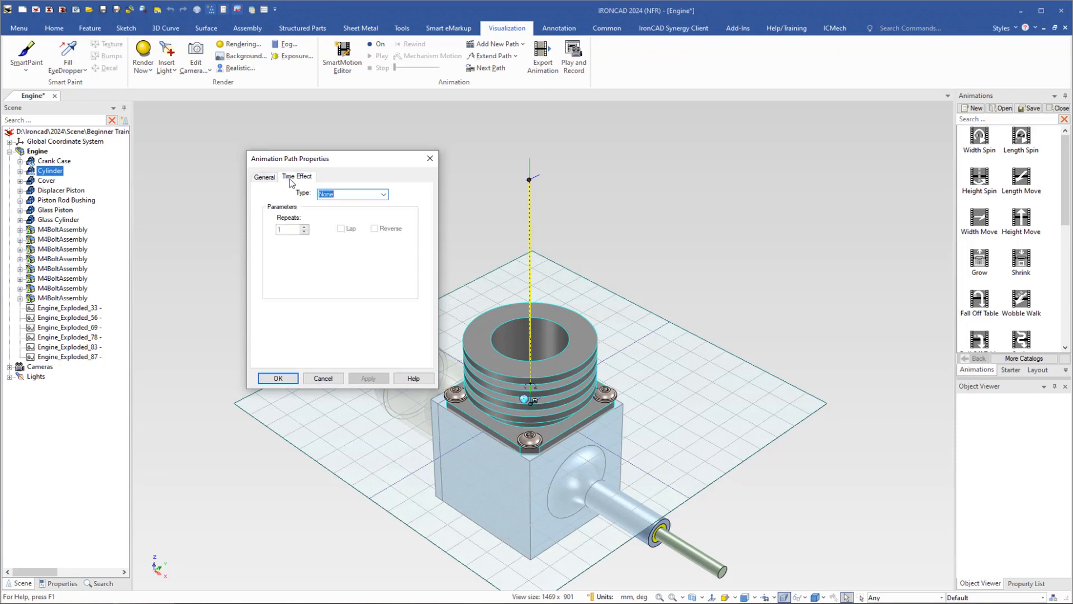
{"action": "left_click", "coordinate": [384, 195]}
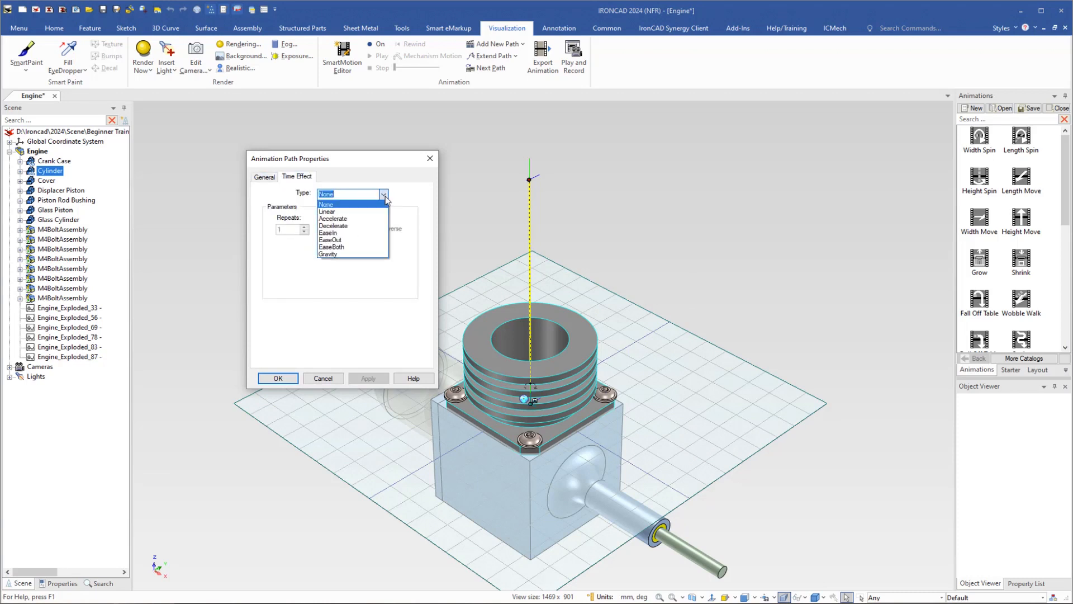
{"action": "left_click", "coordinate": [384, 194]}
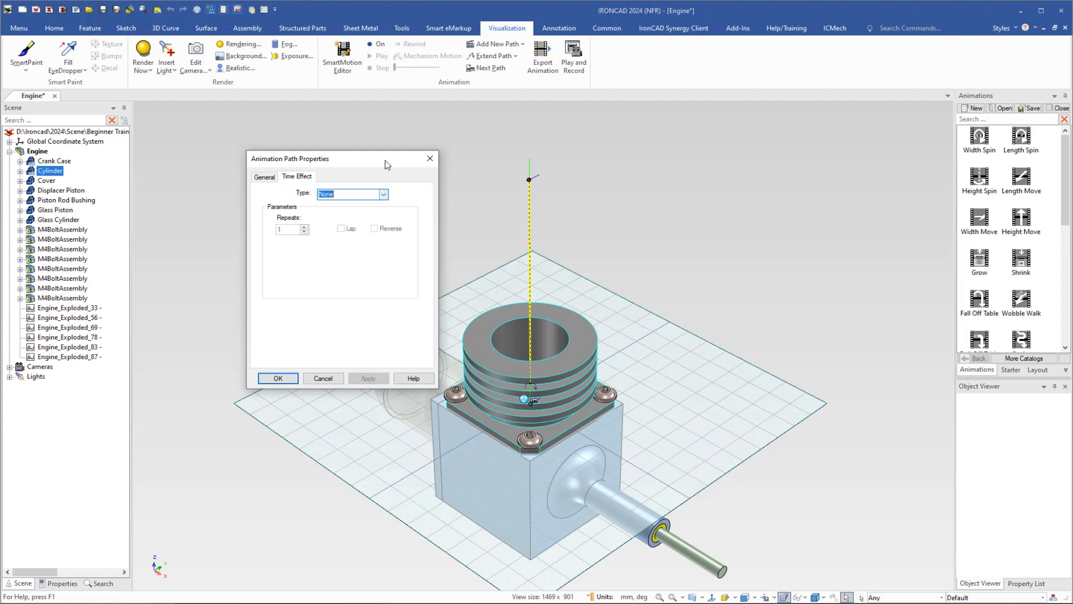
{"action": "left_click", "coordinate": [324, 379]}
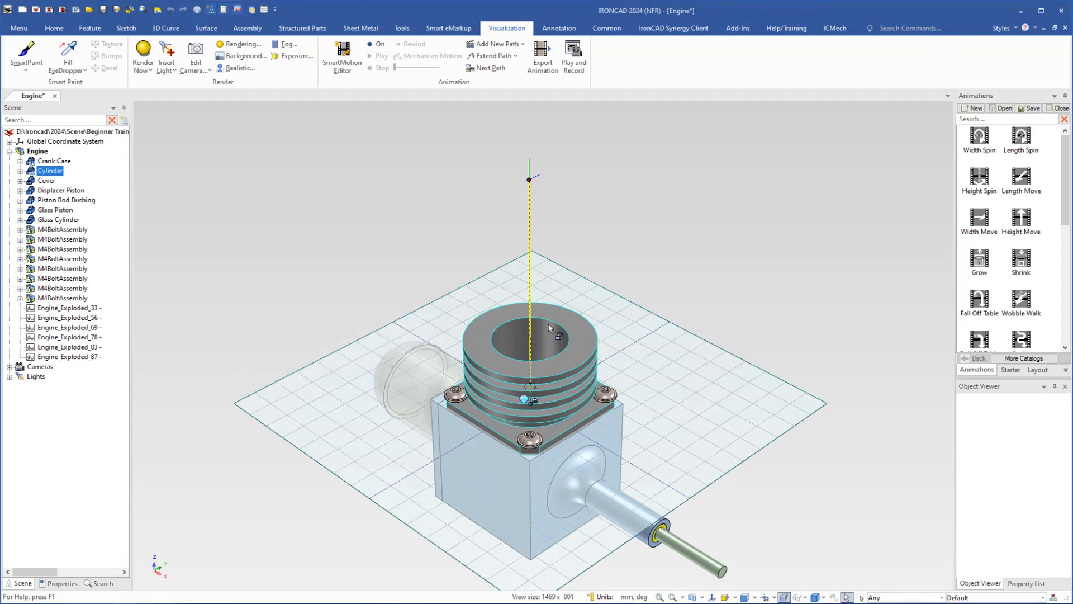
- Open the top key frame's properties and review its position values without changing them
{"action": "right_click", "coordinate": [533, 178]}
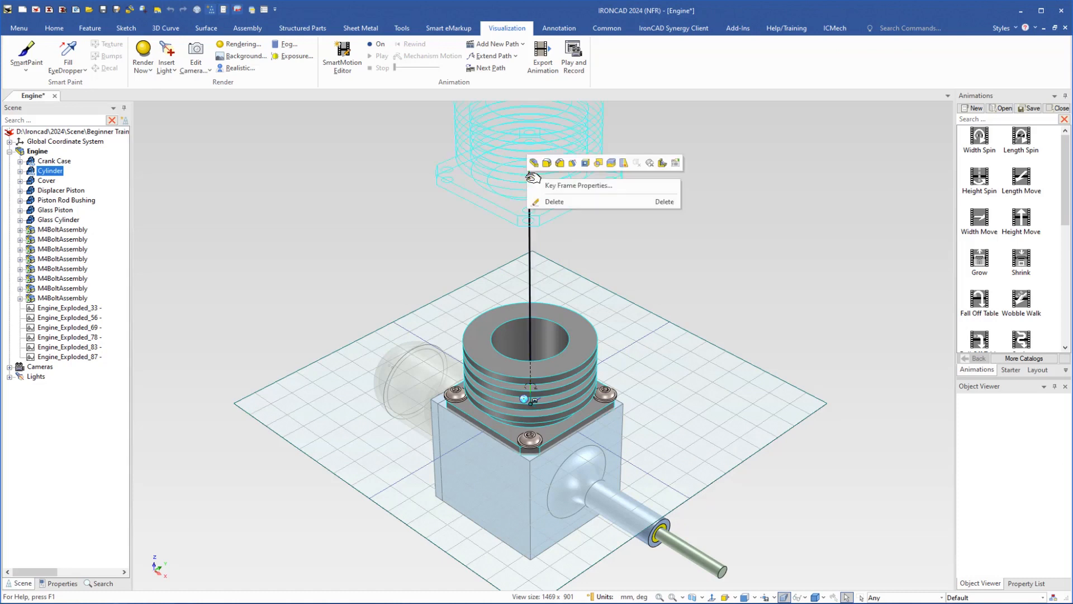
{"action": "left_click", "coordinate": [560, 187]}
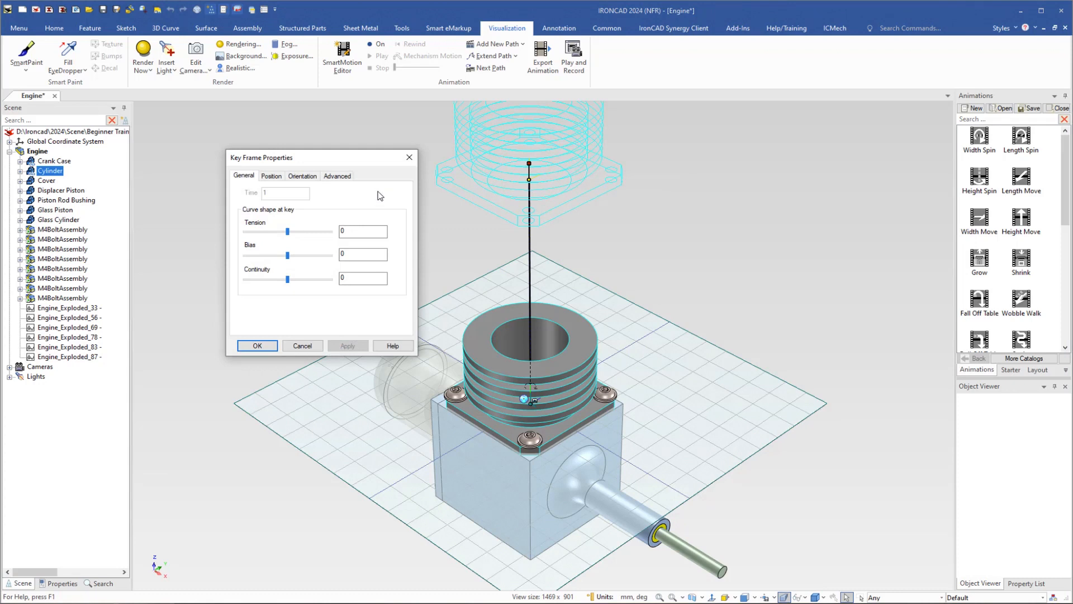
{"action": "left_click", "coordinate": [272, 176]}
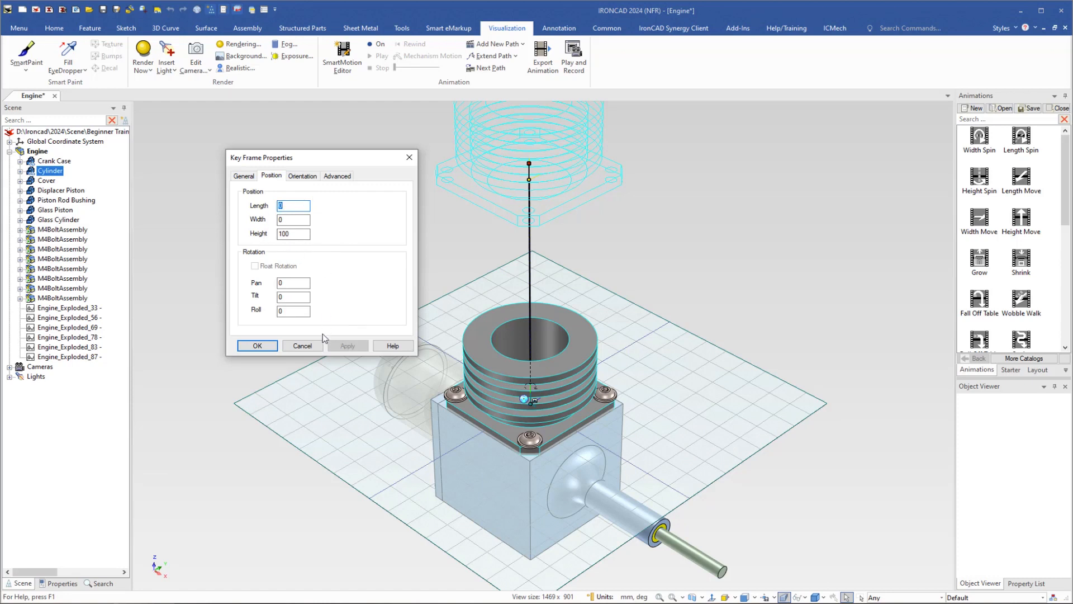
{"action": "left_click", "coordinate": [312, 346]}
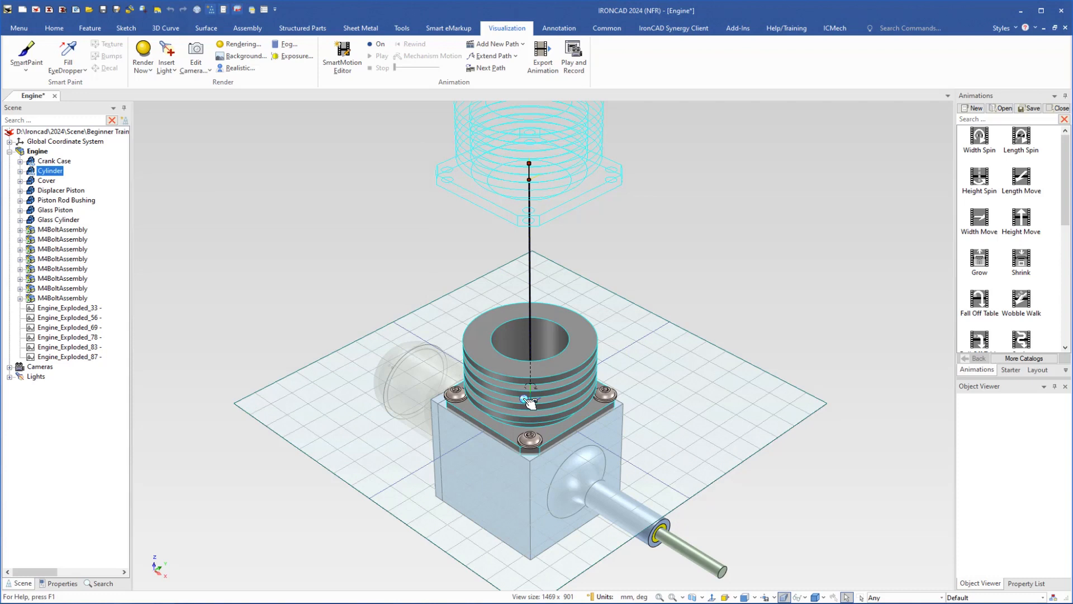
- Toggle the TriBall on and off for the cylinder and for the top key frame
{"action": "left_click", "coordinate": [529, 401]}
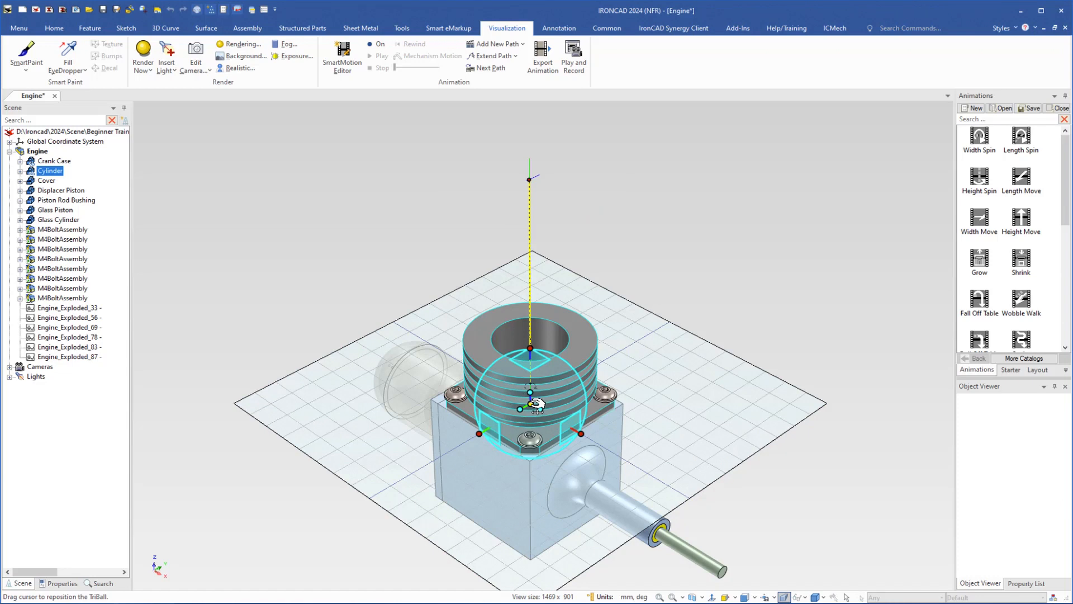
{"action": "key", "text": "F10"}
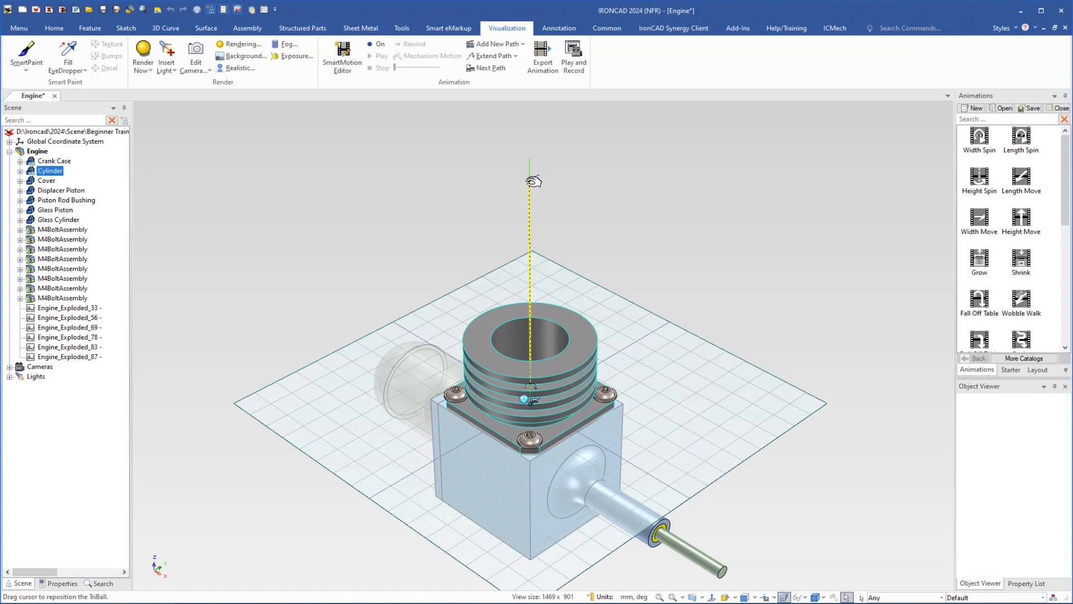
{"action": "left_click", "coordinate": [531, 177]}
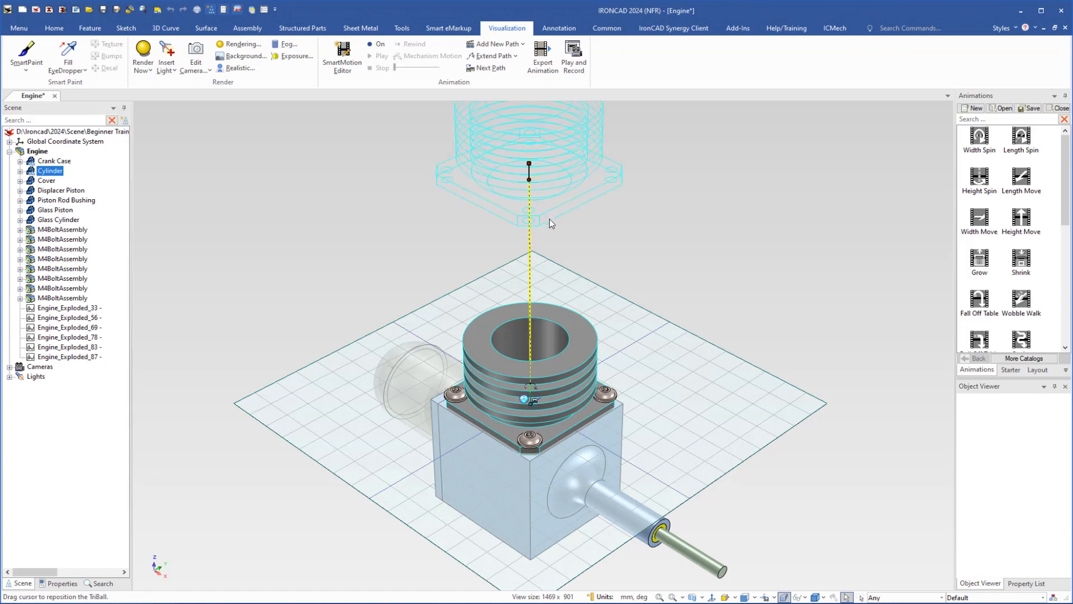
{"action": "key", "text": "F10"}
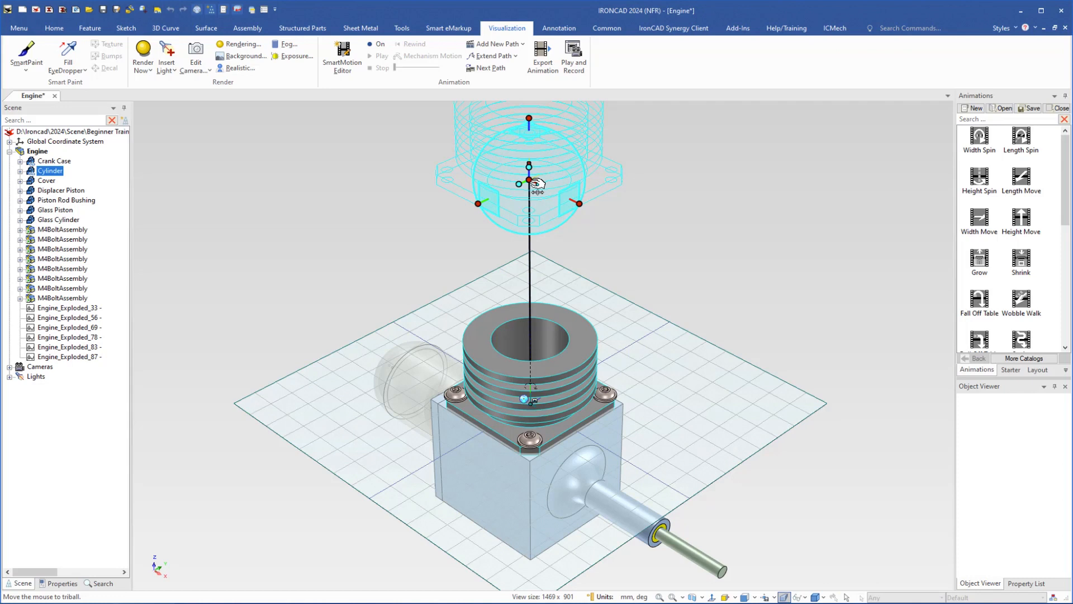
{"action": "key", "text": "F10"}
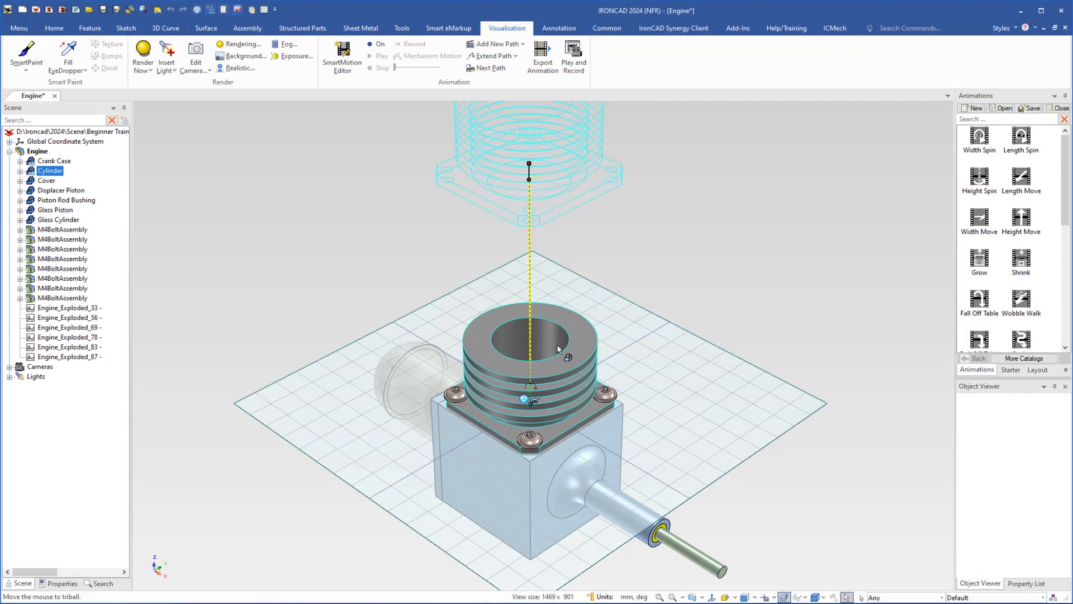
- Open the SmartMotion Editor with the cylinder selected
{"action": "right_click", "coordinate": [534, 390]}
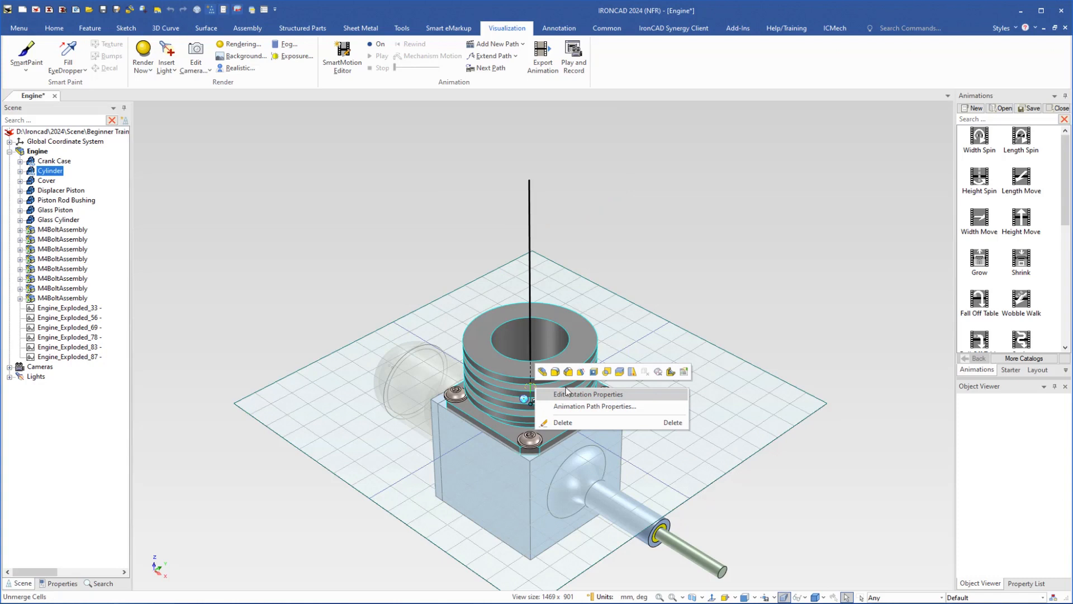
{"action": "left_click", "coordinate": [616, 238]}
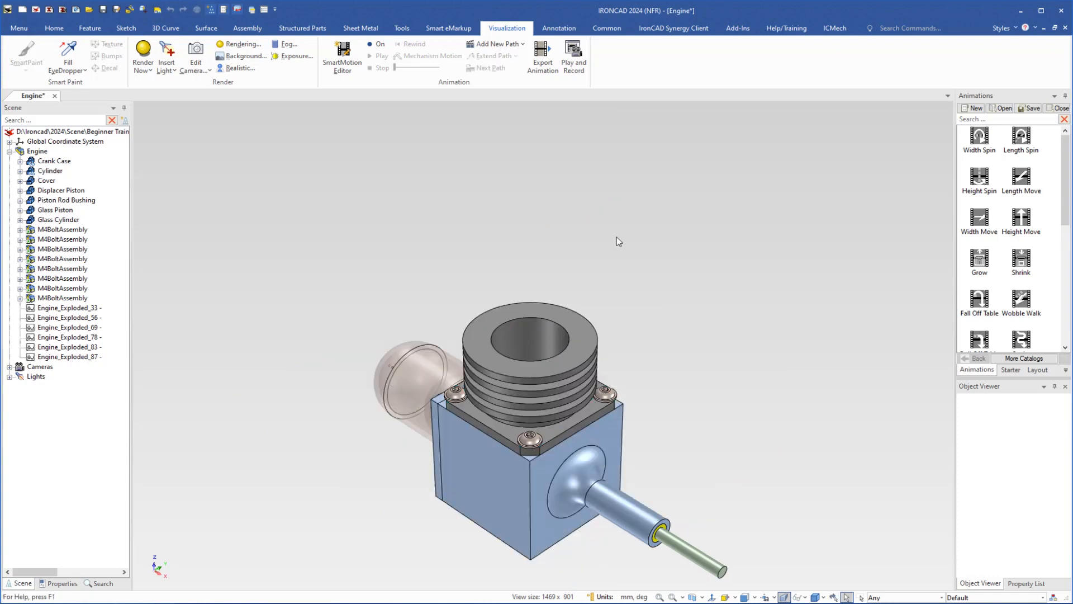
{"action": "left_click", "coordinate": [552, 383]}
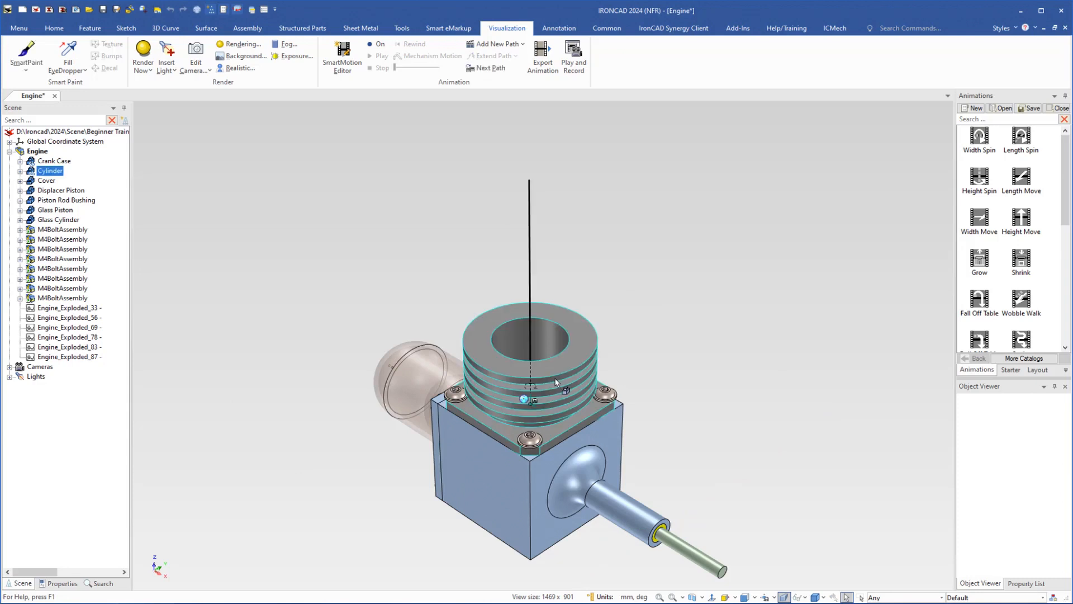
{"action": "left_click", "coordinate": [528, 264]}
{"action": "left_click", "coordinate": [342, 54]}
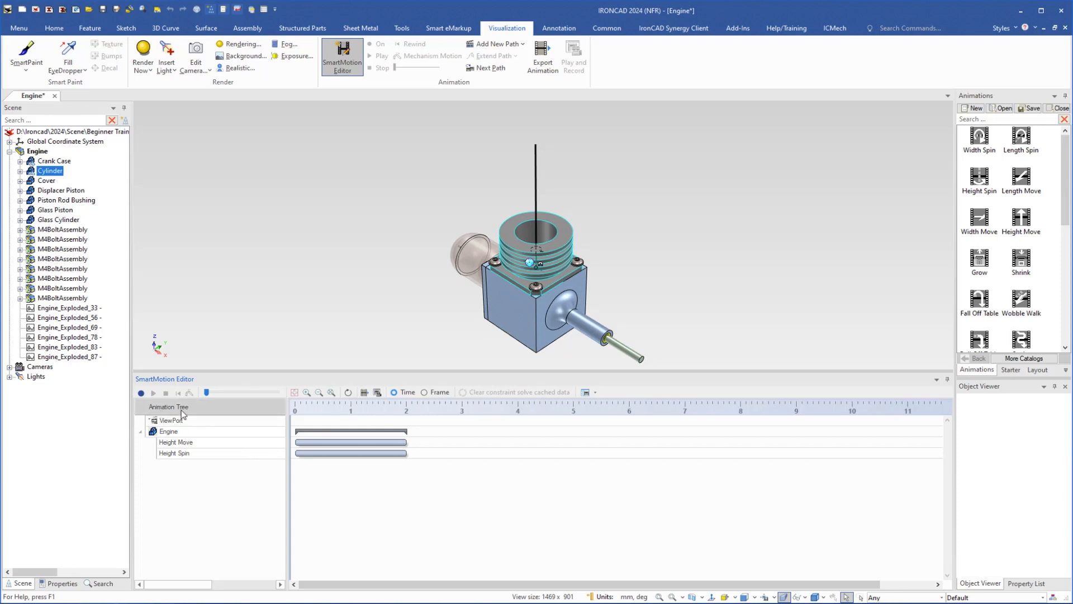
- Collapse and expand the Engine track, and inspect the cylinder's Motion entry in the scene tree
{"action": "left_click", "coordinate": [141, 432]}
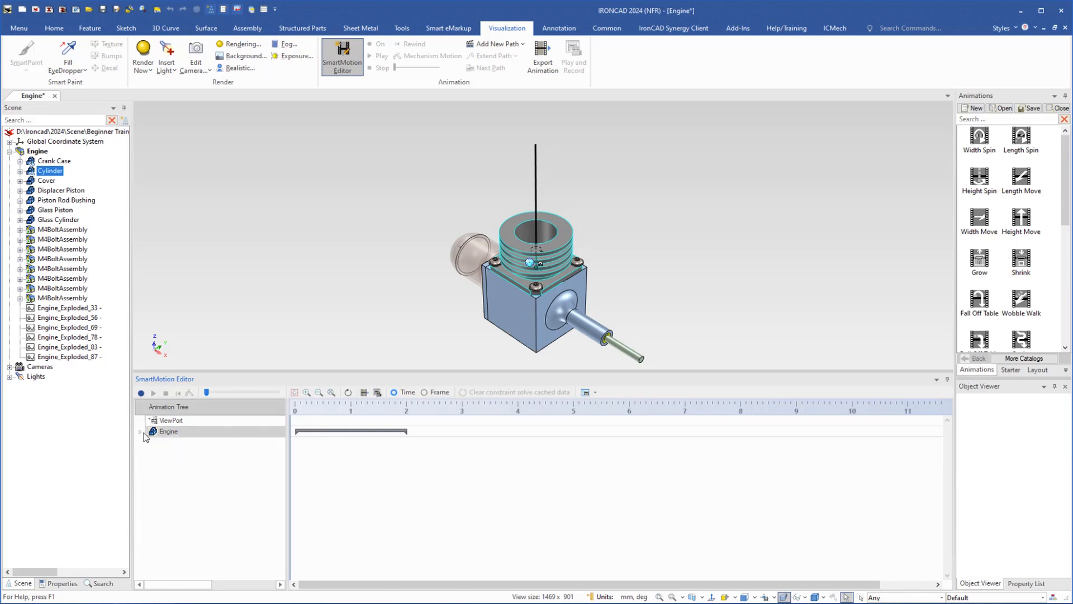
{"action": "double_click", "coordinate": [187, 433]}
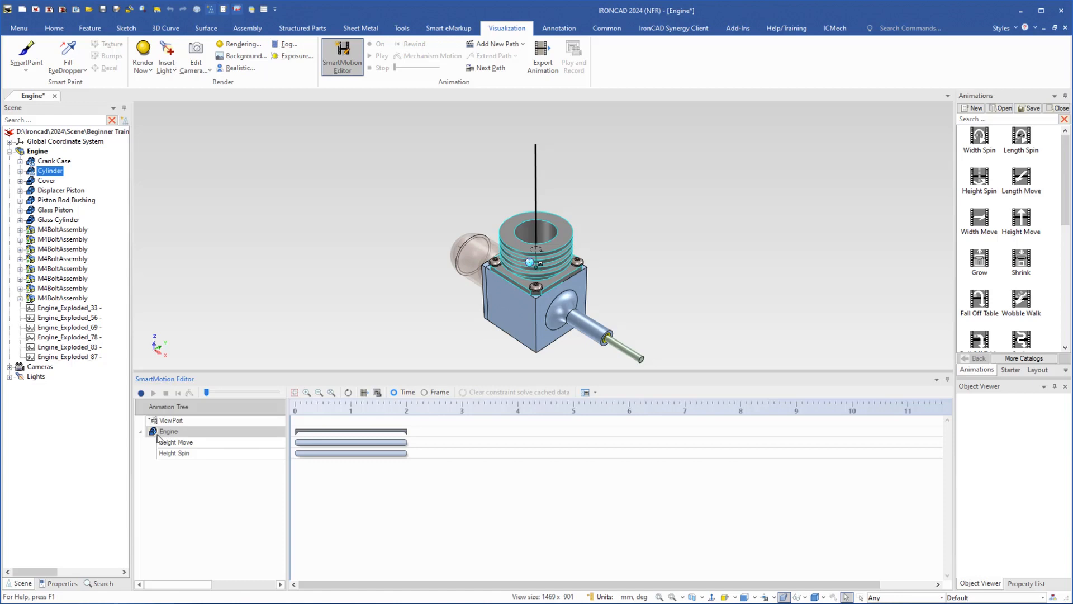
{"action": "left_click", "coordinate": [20, 171]}
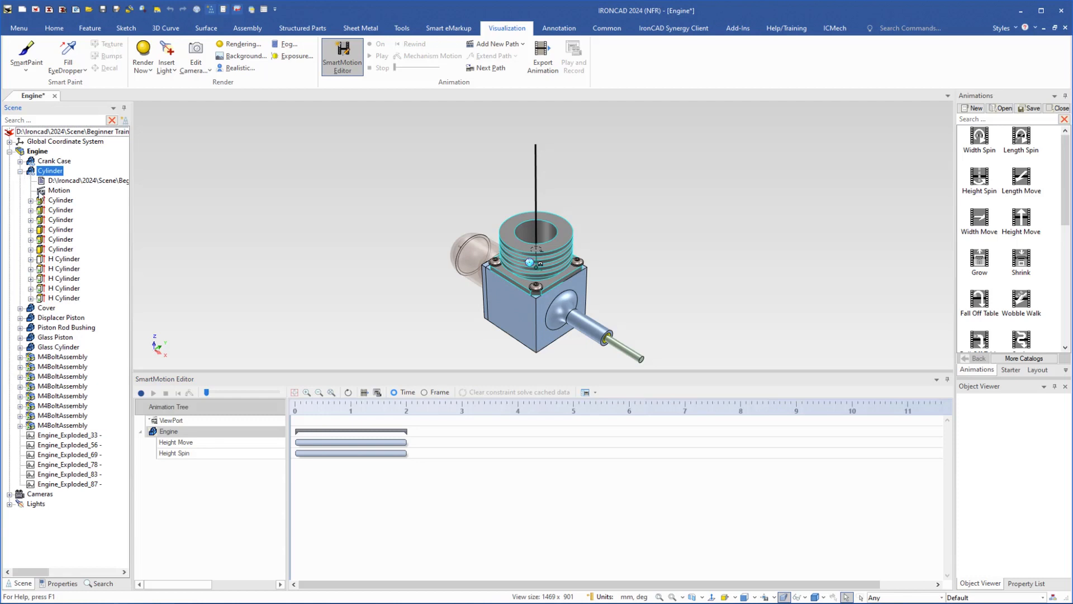
{"action": "left_click", "coordinate": [42, 191]}
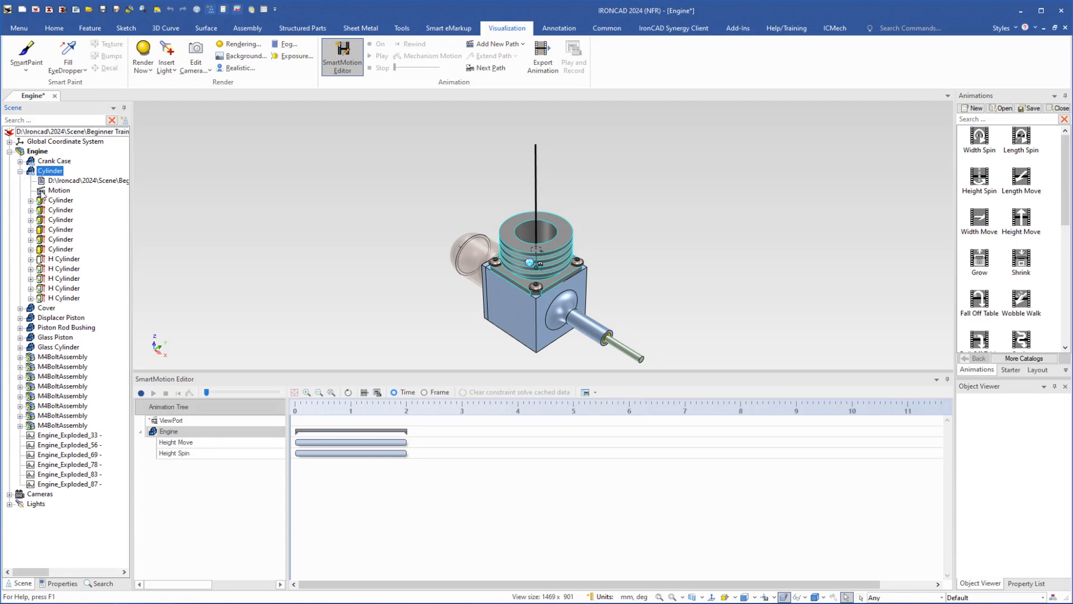
{"action": "left_click", "coordinate": [20, 171]}
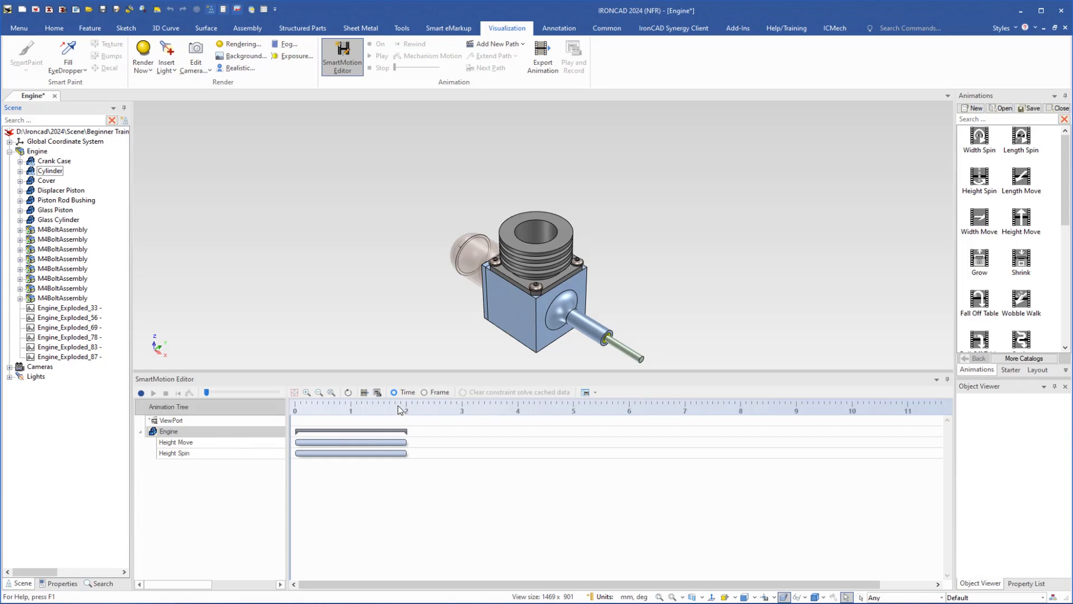
- Switch the timeline between frame and time units, and review the animation's segment properties without changing them
{"action": "left_click", "coordinate": [424, 393]}
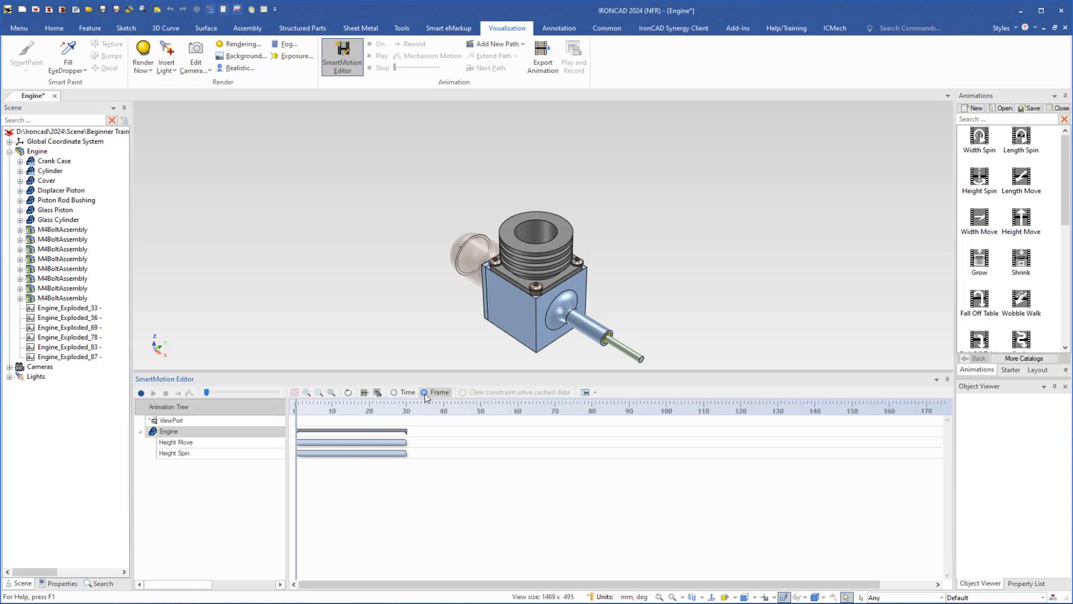
{"action": "left_click", "coordinate": [394, 393]}
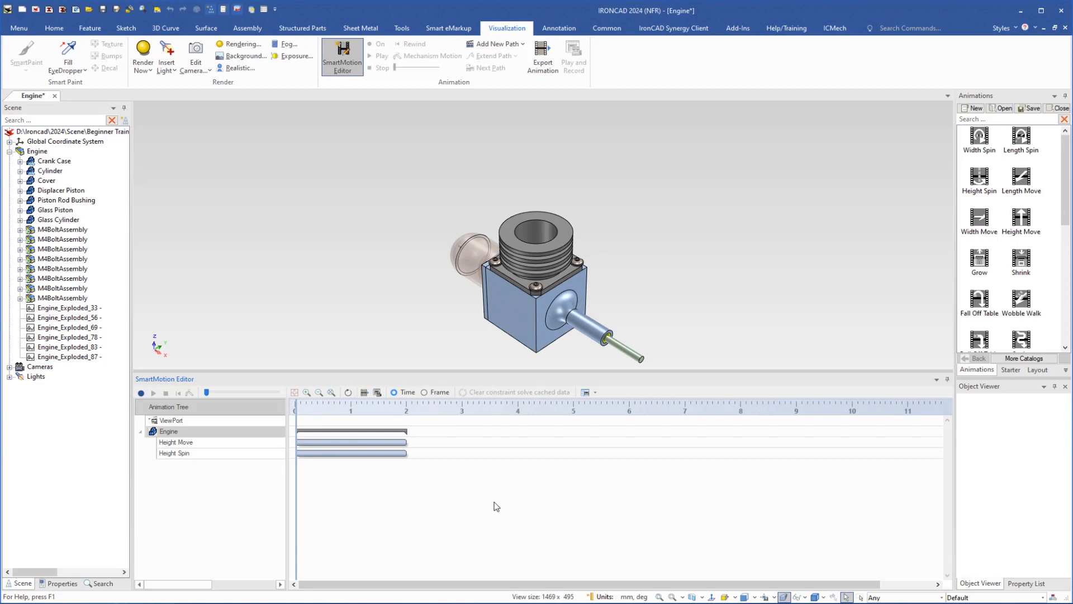
{"action": "left_click", "coordinate": [586, 394]}
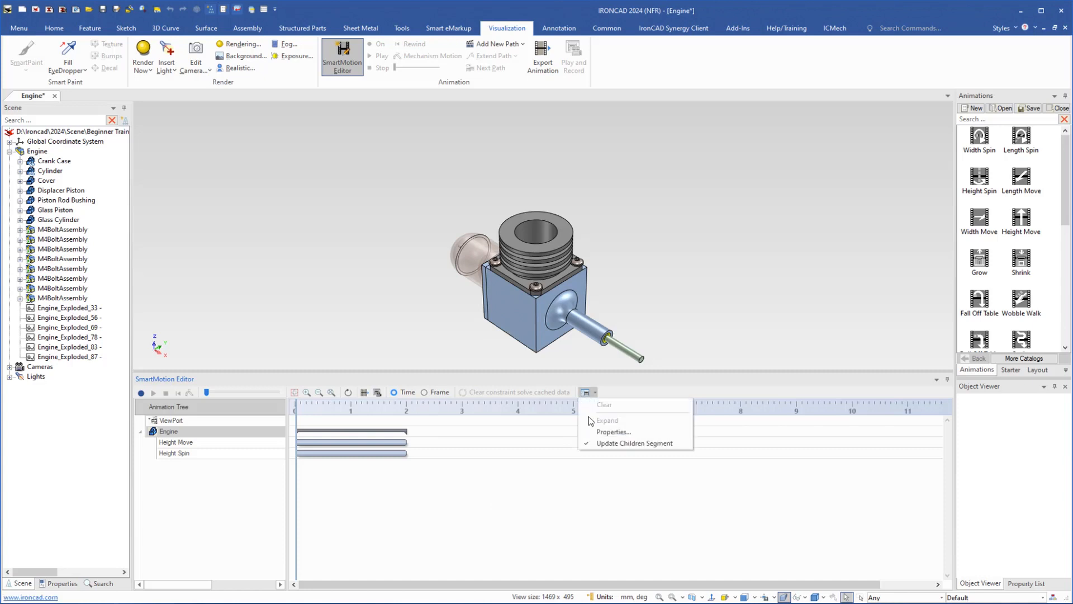
{"action": "left_click", "coordinate": [604, 435]}
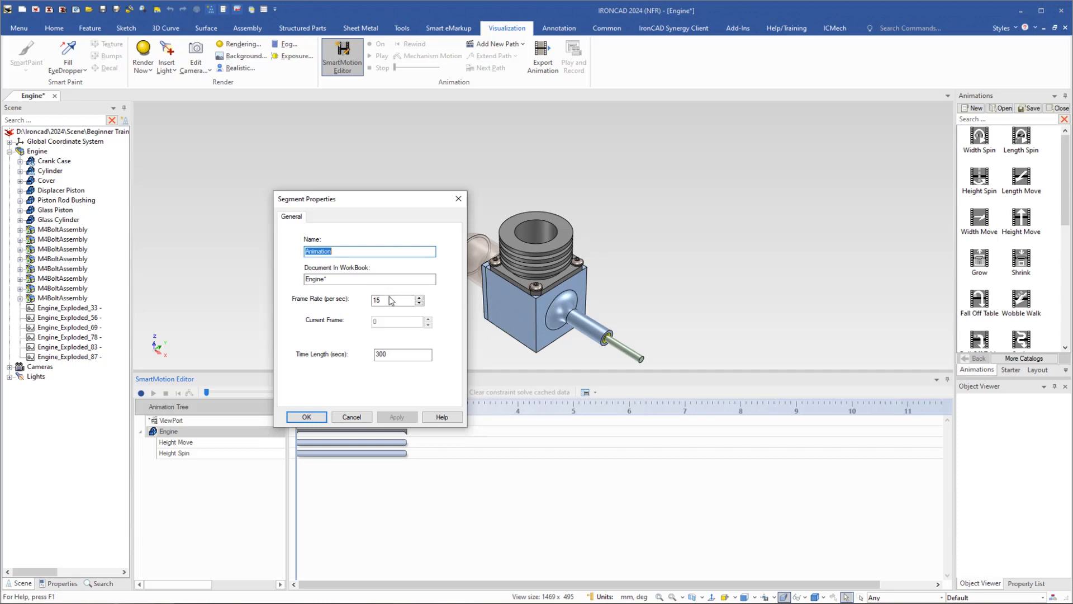
{"action": "left_click", "coordinate": [351, 417]}
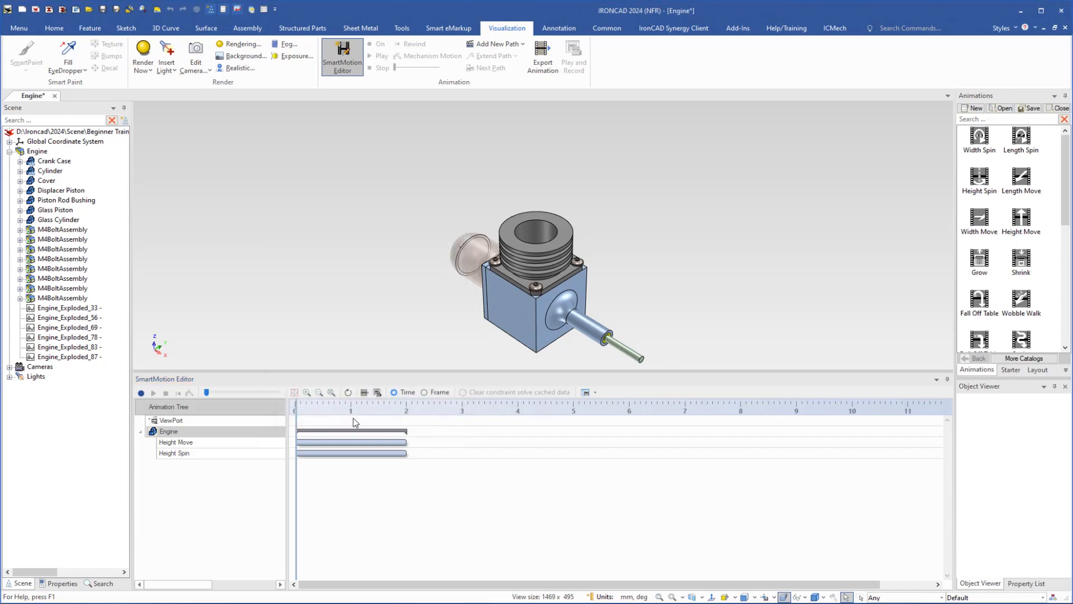
- Stretch the Engine track group and set its length to 6 seconds
{"action": "left_click", "coordinate": [384, 430]}
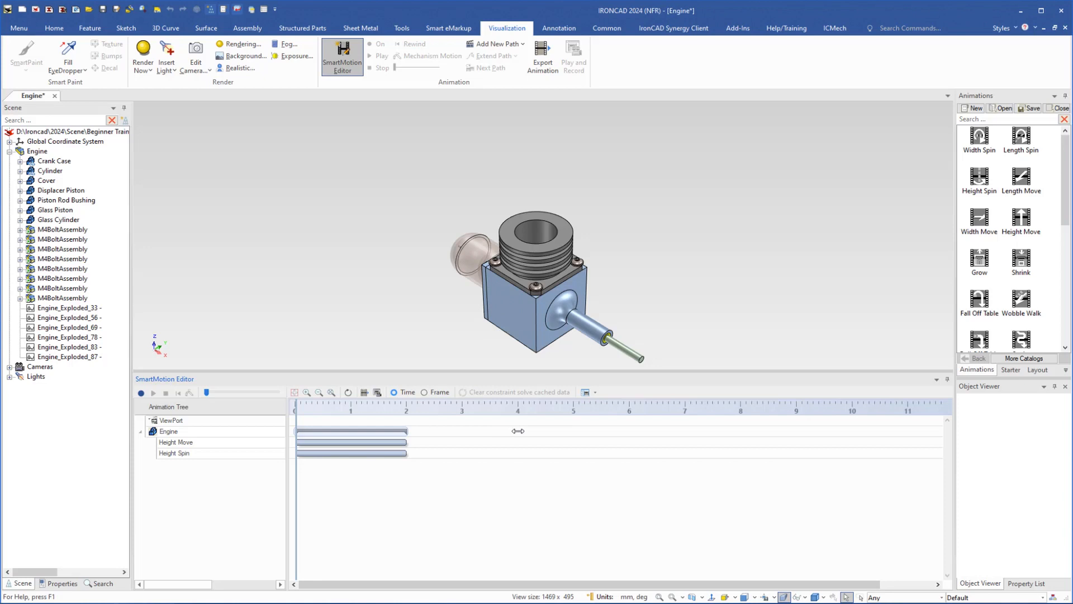
{"action": "left_click_drag", "start_coordinate": [519, 431], "coordinate": [518, 431]}
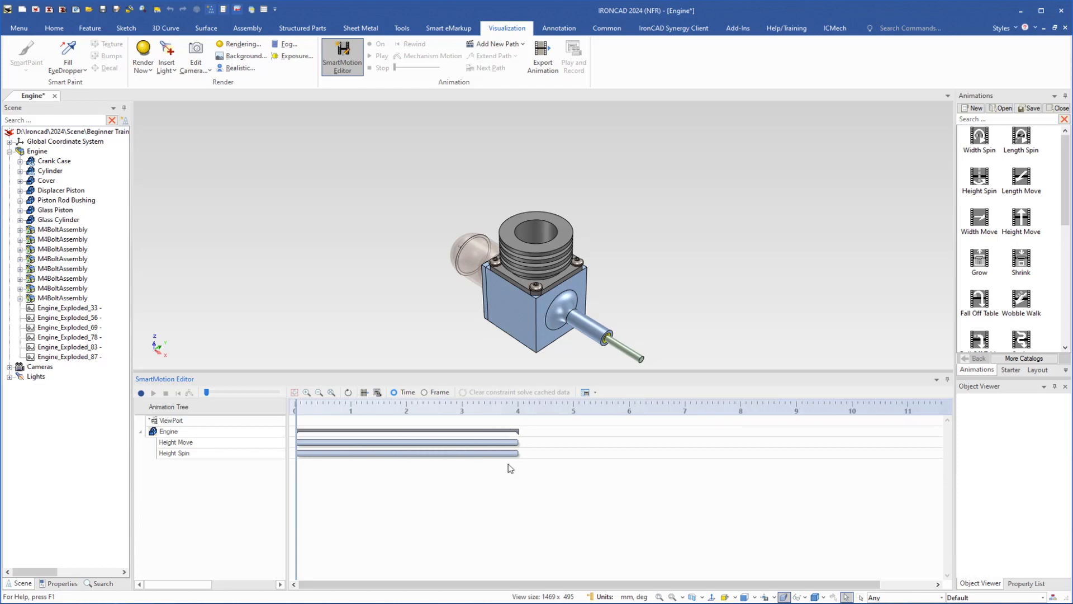
{"action": "right_click", "coordinate": [492, 431]}
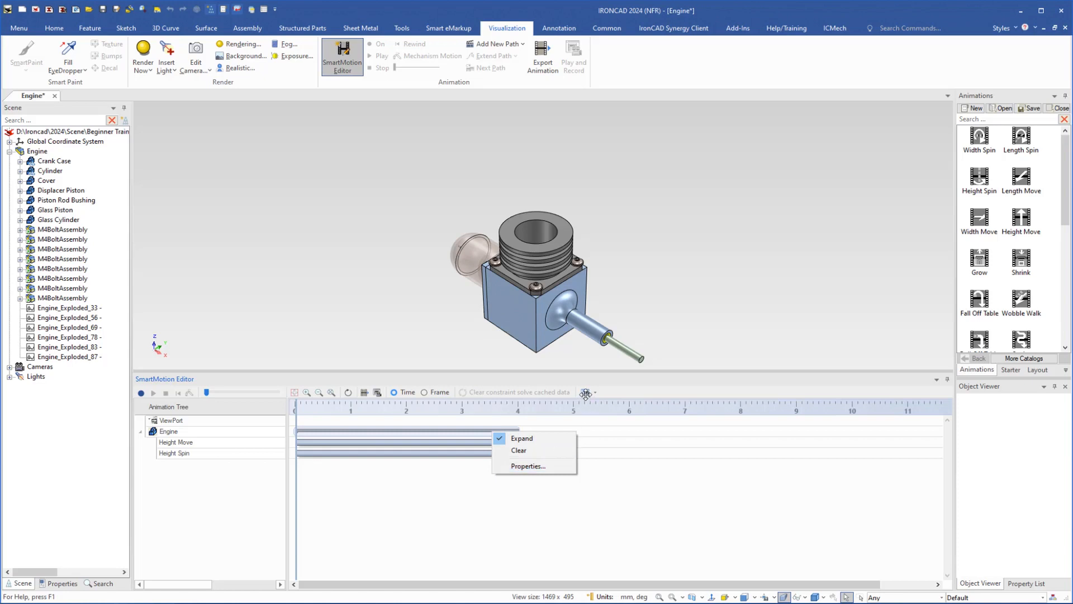
{"action": "left_click", "coordinate": [526, 466]}
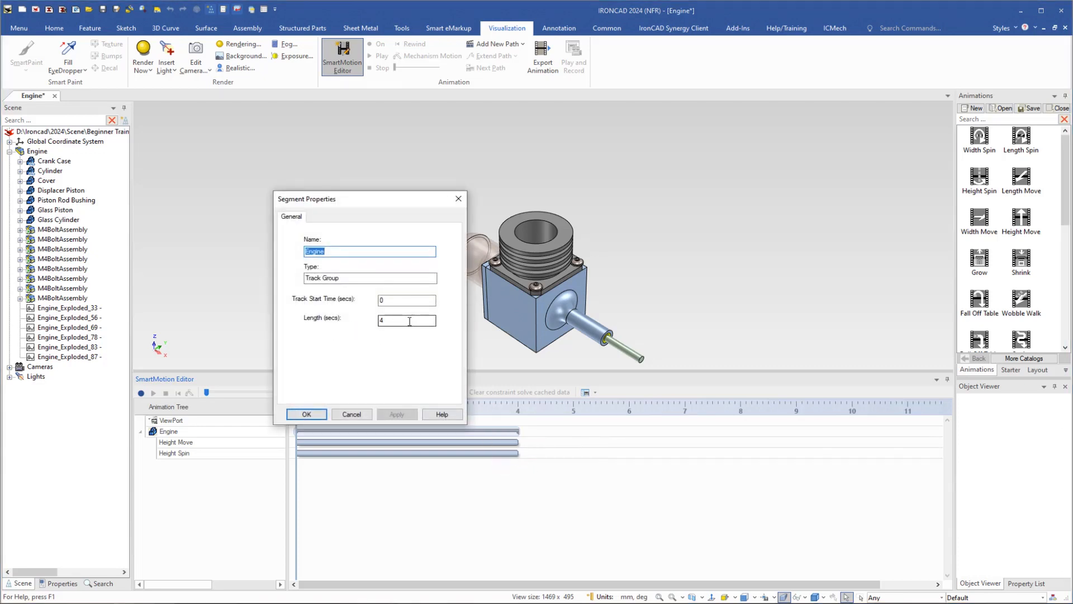
{"action": "left_click_drag", "start_coordinate": [409, 321], "coordinate": [361, 321]}
{"action": "left_click", "coordinate": [305, 414]}
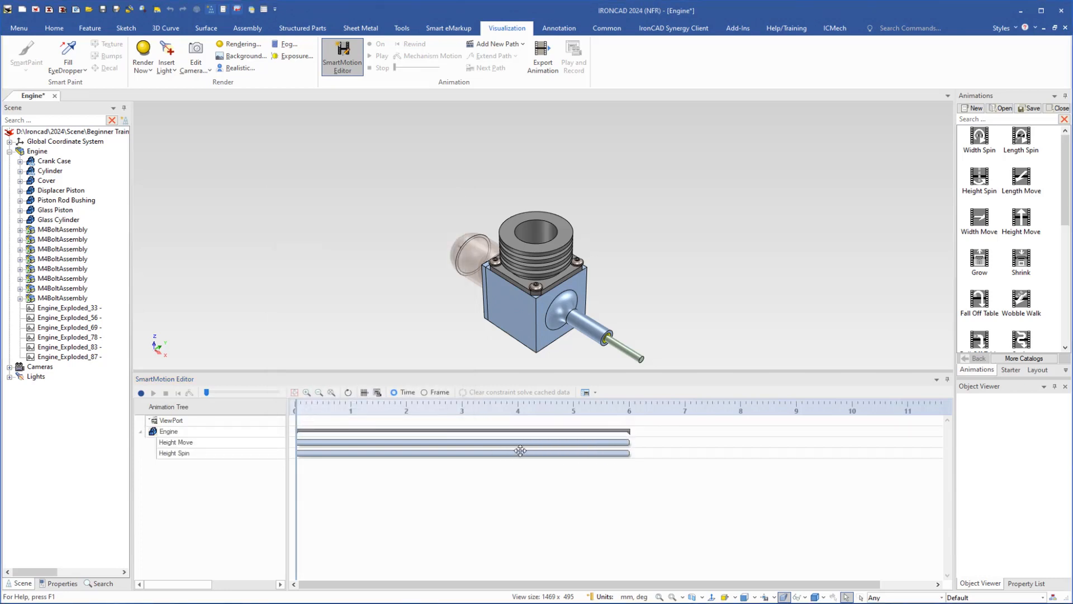
- Drag the Height Spin segment to different positions along the timeline
{"action": "left_click", "coordinate": [612, 454]}
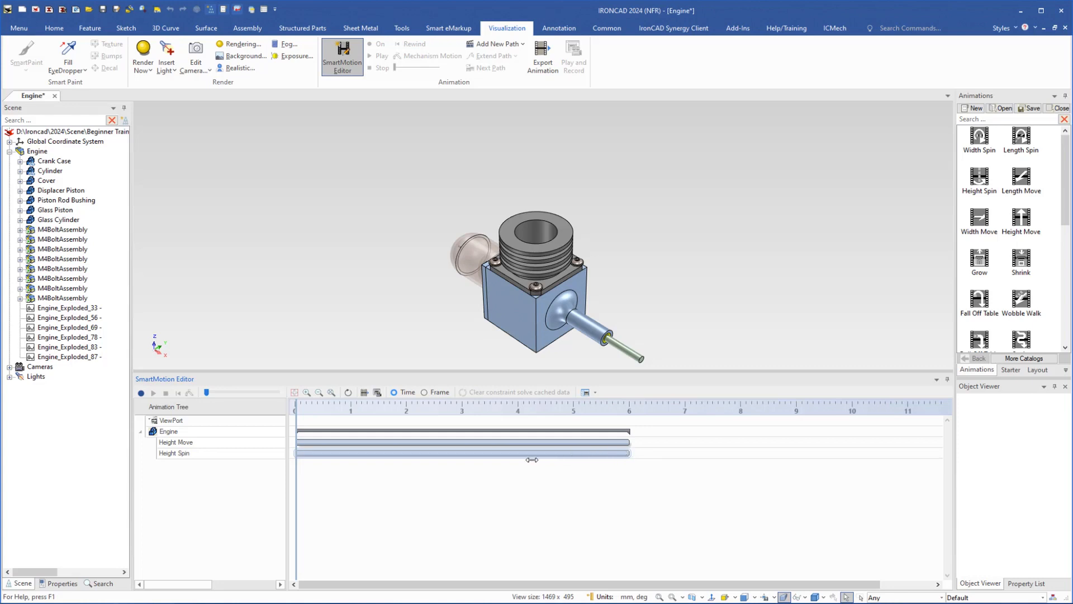
{"action": "left_click_drag", "start_coordinate": [487, 454], "coordinate": [488, 454]}
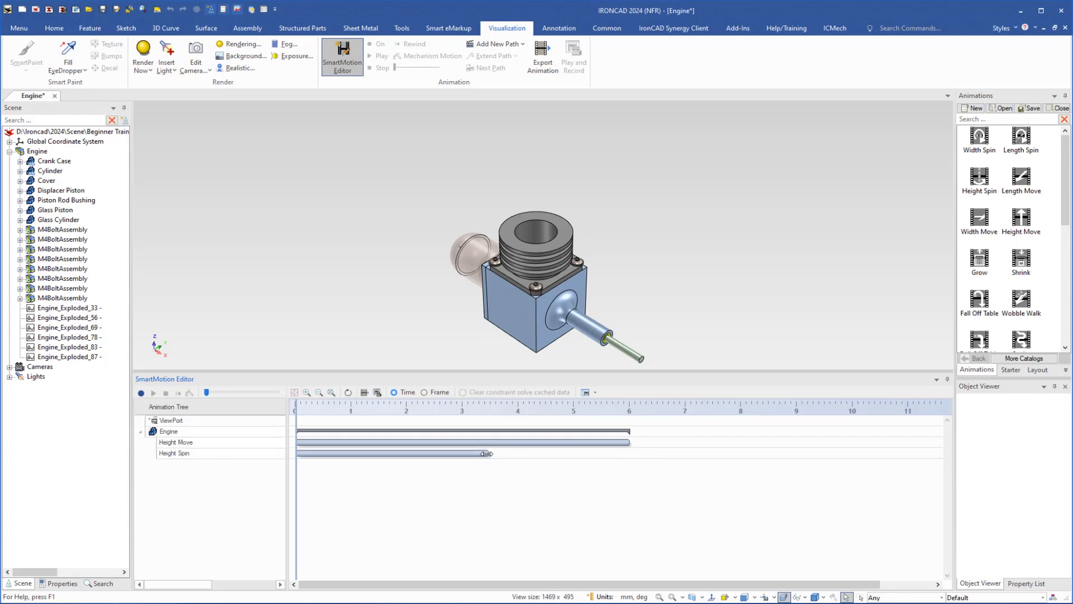
{"action": "left_click_drag", "start_coordinate": [383, 452], "coordinate": [521, 447]}
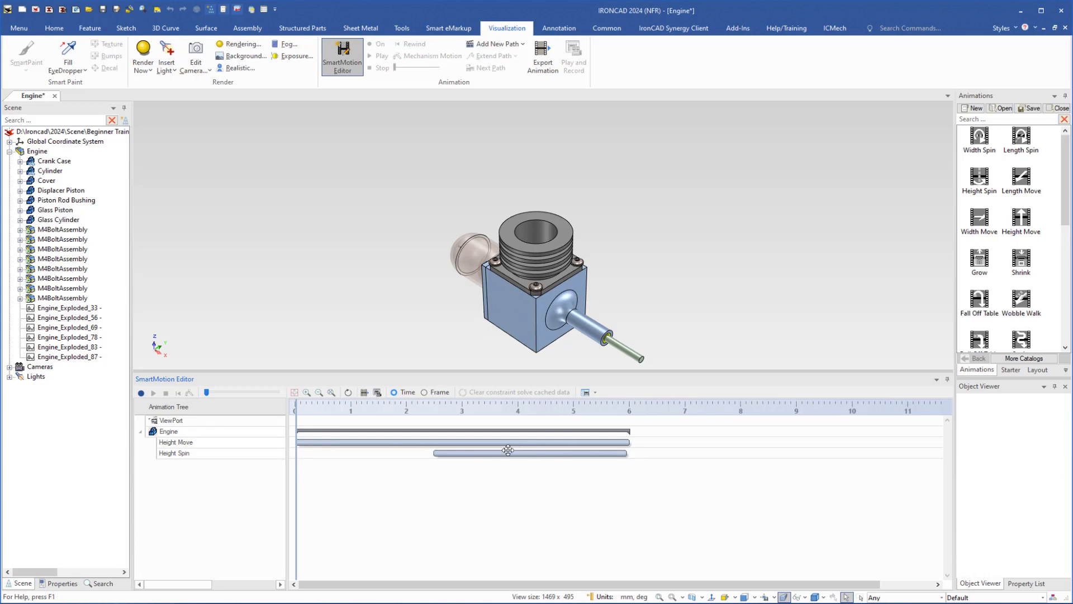
{"action": "left_click_drag", "start_coordinate": [505, 453], "coordinate": [705, 456]}
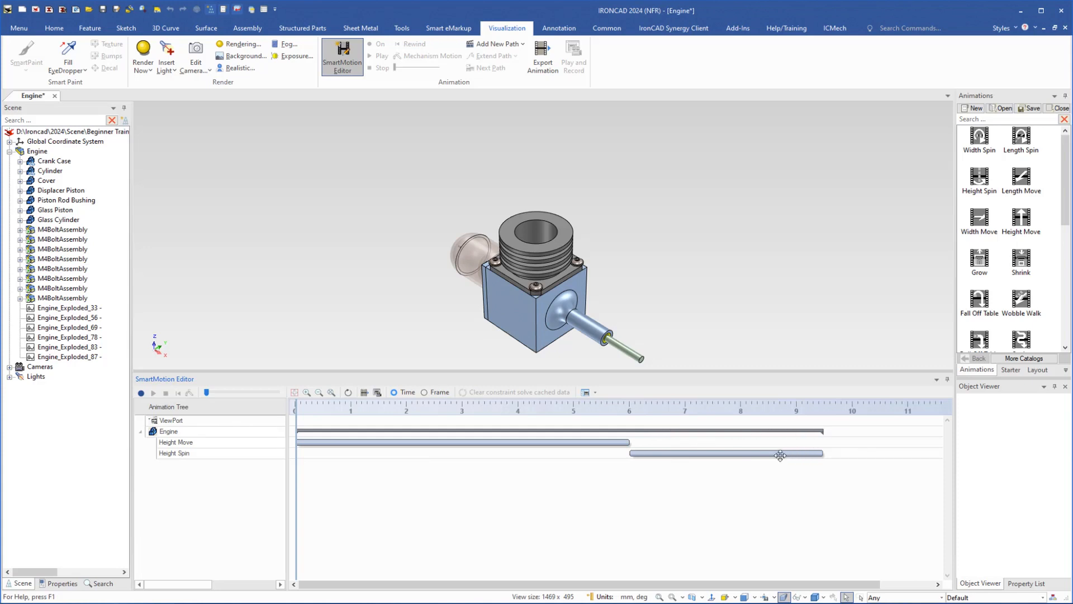
{"action": "left_click_drag", "start_coordinate": [784, 454], "coordinate": [592, 463]}
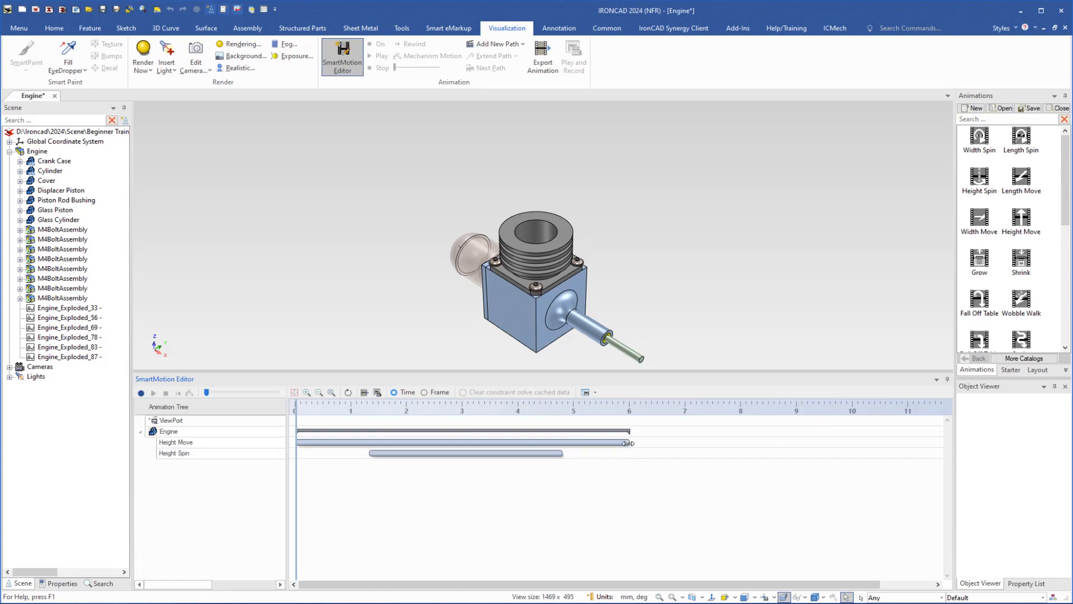
- Resize the Height Move segment and set its length to 6 seconds
{"action": "left_click", "coordinate": [628, 443]}
{"action": "left_click_drag", "start_coordinate": [554, 448], "coordinate": [556, 444]}
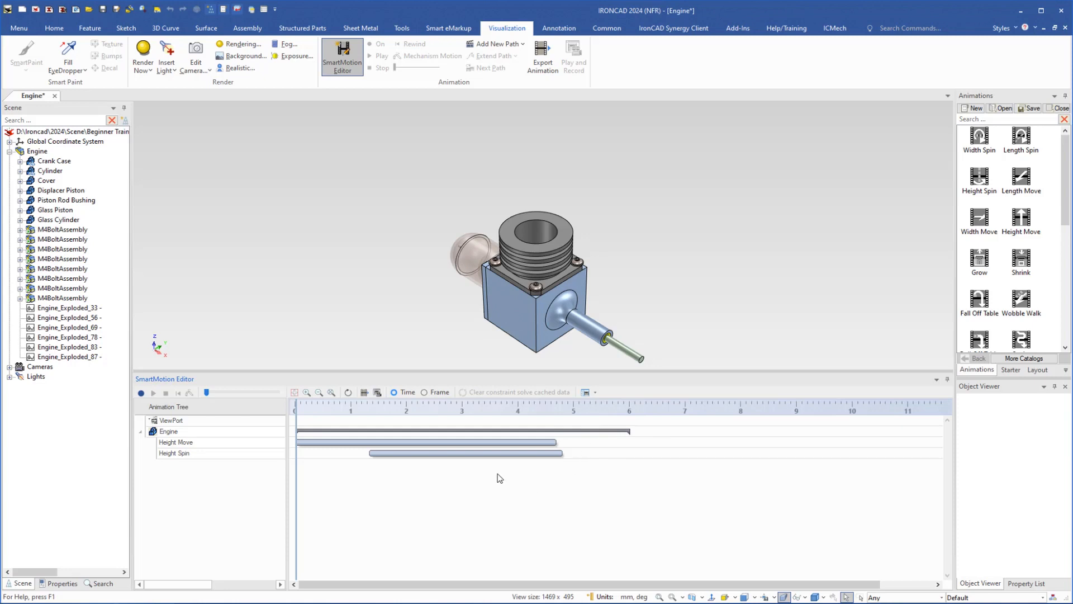
{"action": "left_click", "coordinate": [475, 441]}
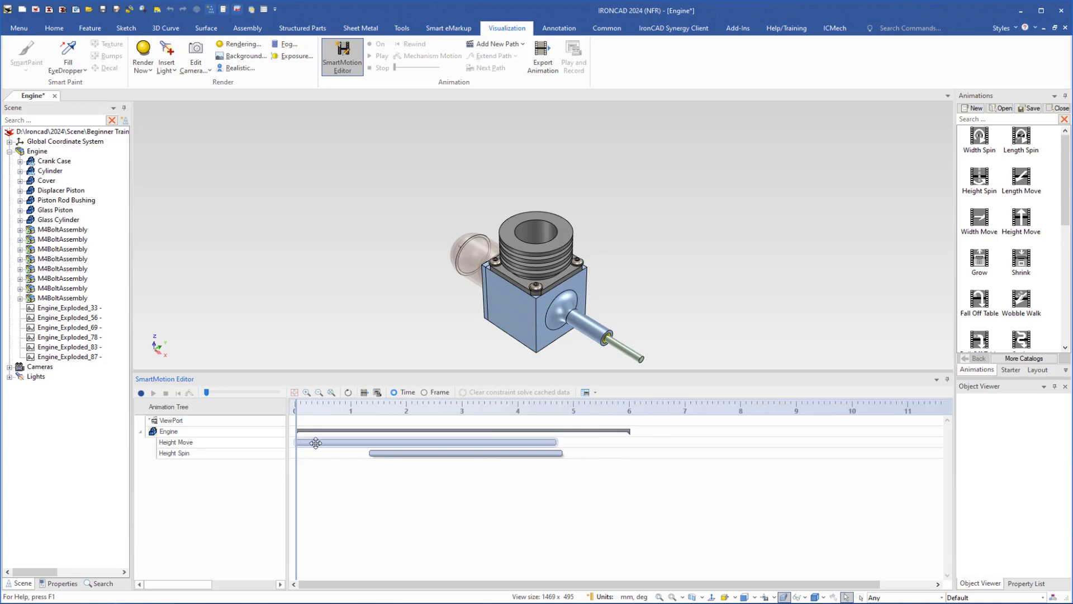
{"action": "right_click", "coordinate": [520, 441]}
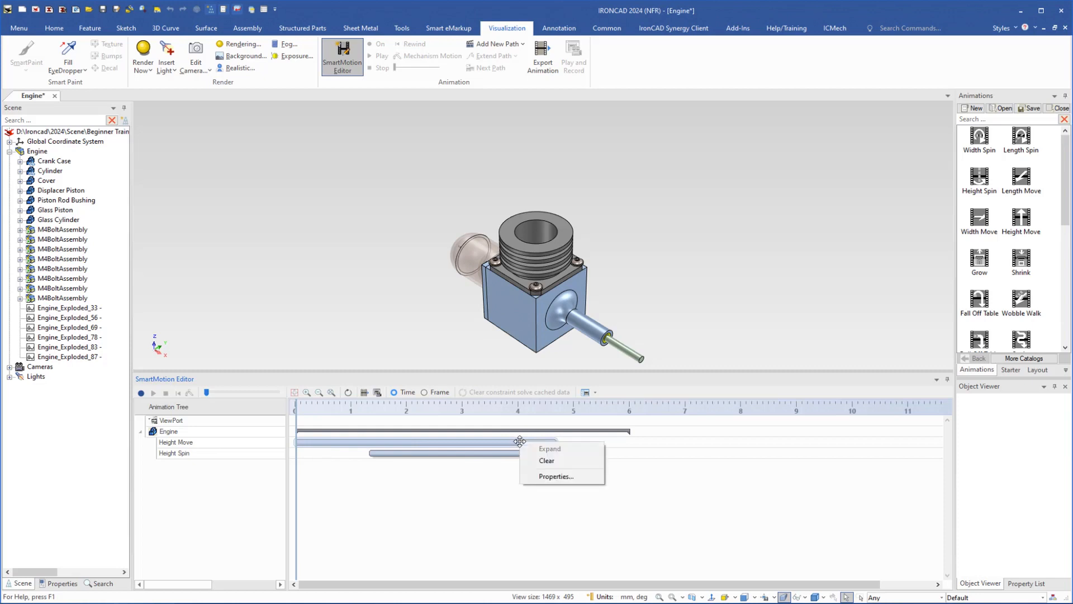
{"action": "left_click", "coordinate": [547, 476]}
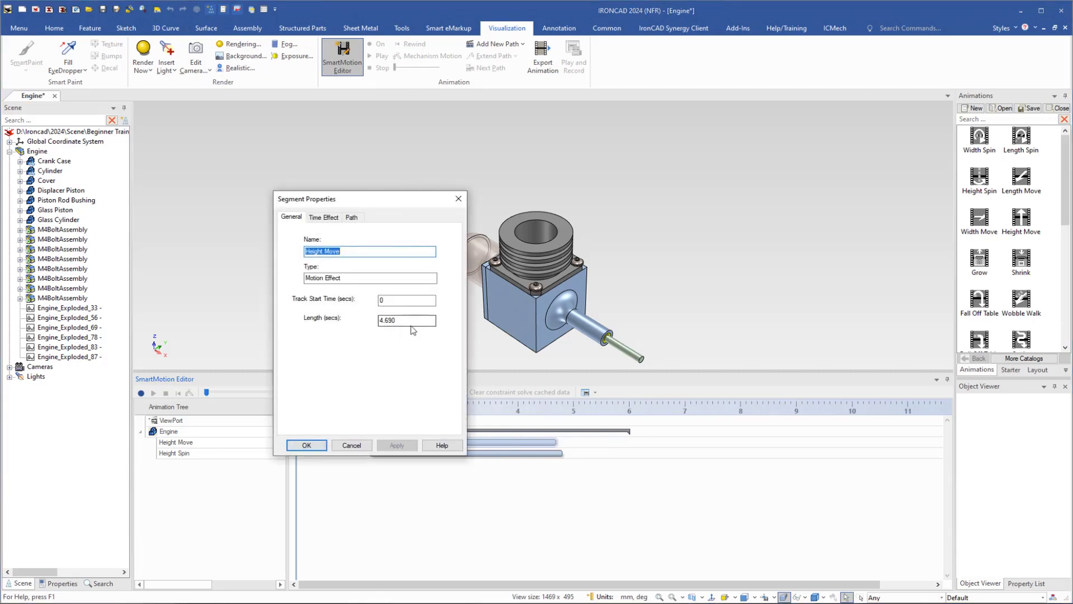
{"action": "left_click", "coordinate": [388, 321]}
{"action": "double_click", "coordinate": [388, 321]}
{"action": "type", "text": "6"}
{"action": "left_click", "coordinate": [306, 445]}
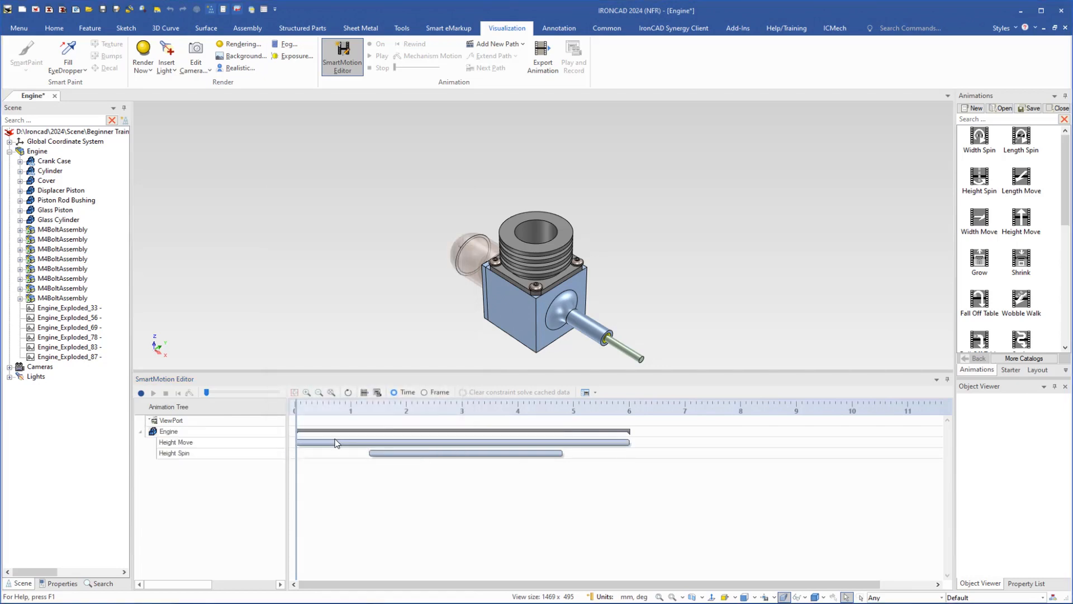
- Set the Height Spin segment to start at 3 seconds with a length of 3 seconds
{"action": "left_click_drag", "start_coordinate": [421, 452], "coordinate": [472, 445]}
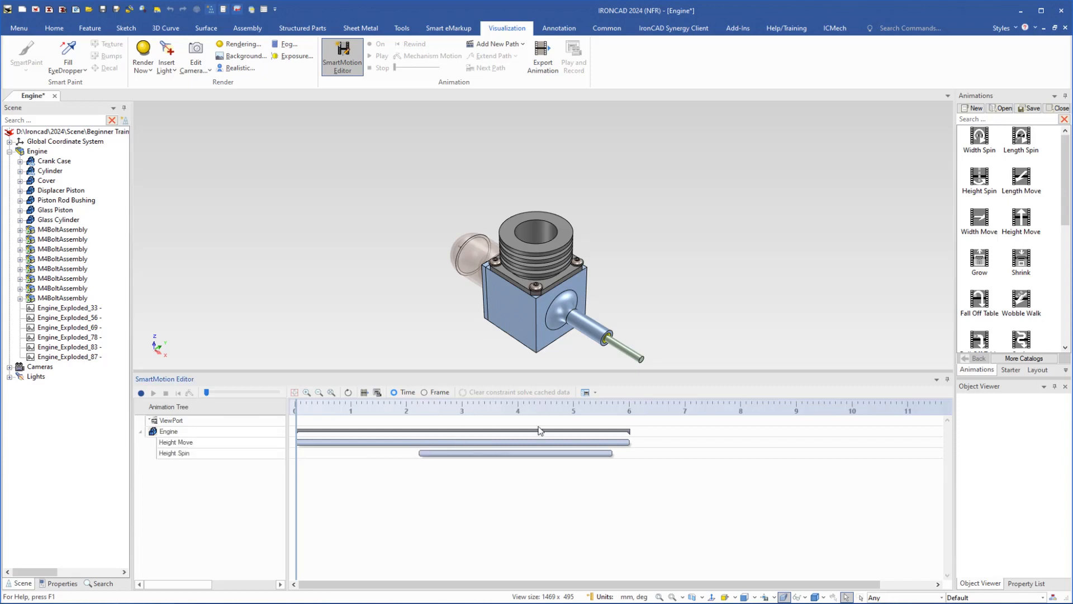
{"action": "right_click", "coordinate": [478, 454]}
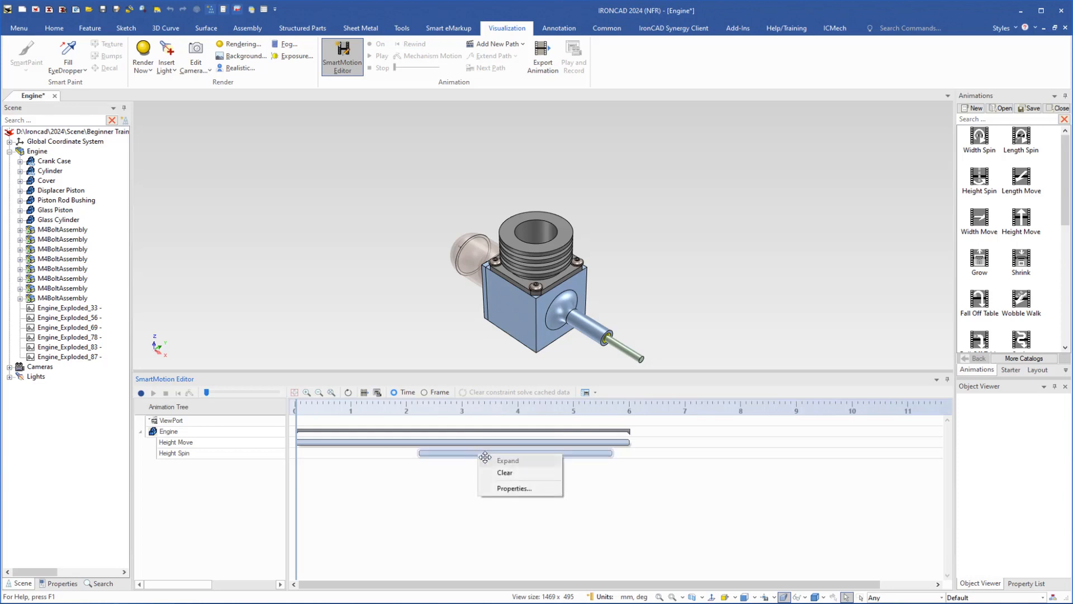
{"action": "left_click", "coordinate": [508, 488]}
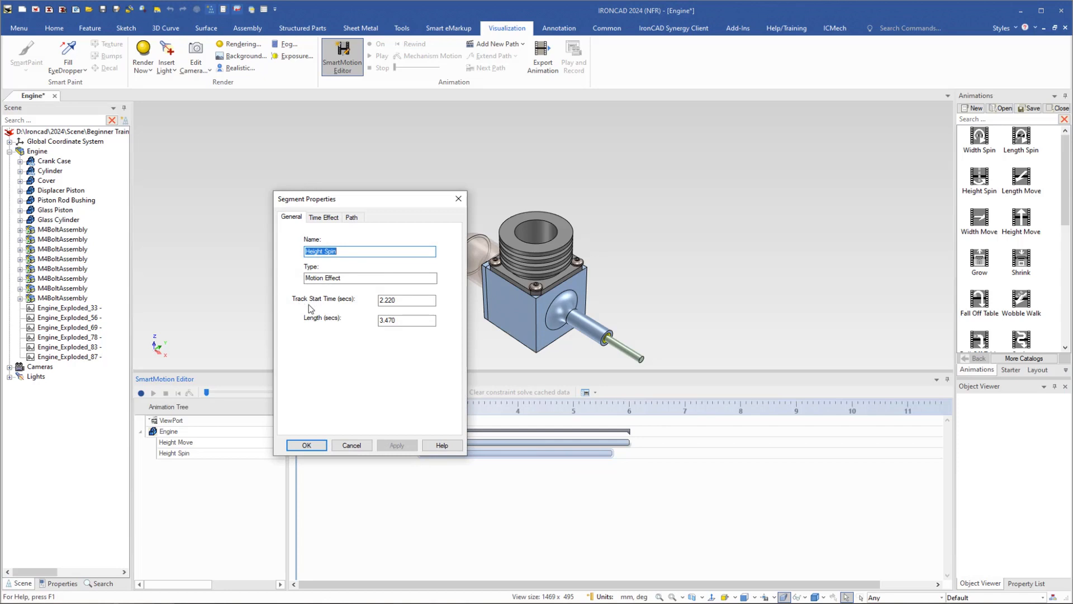
{"action": "double_click", "coordinate": [392, 301]}
{"action": "type", "text": "3"}
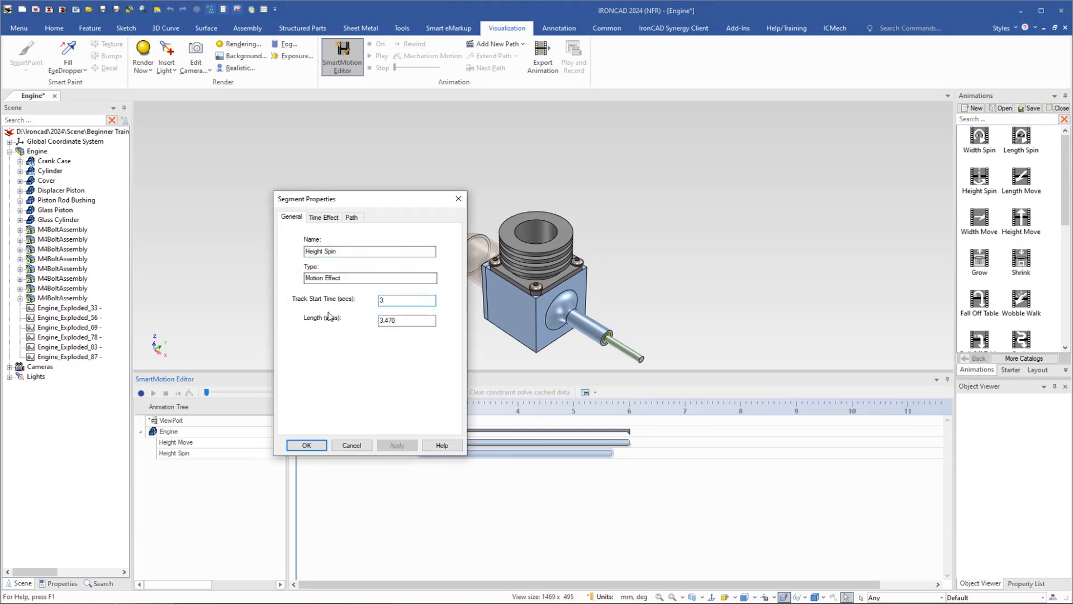
{"action": "double_click", "coordinate": [402, 320]}
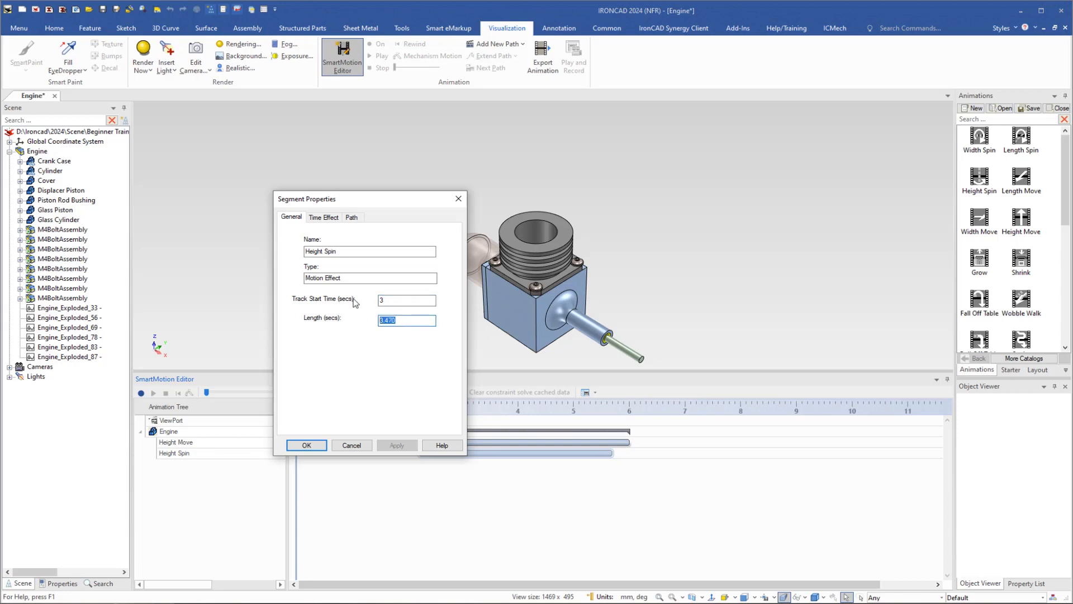
{"action": "type", "text": "3"}
{"action": "left_click", "coordinate": [306, 445]}
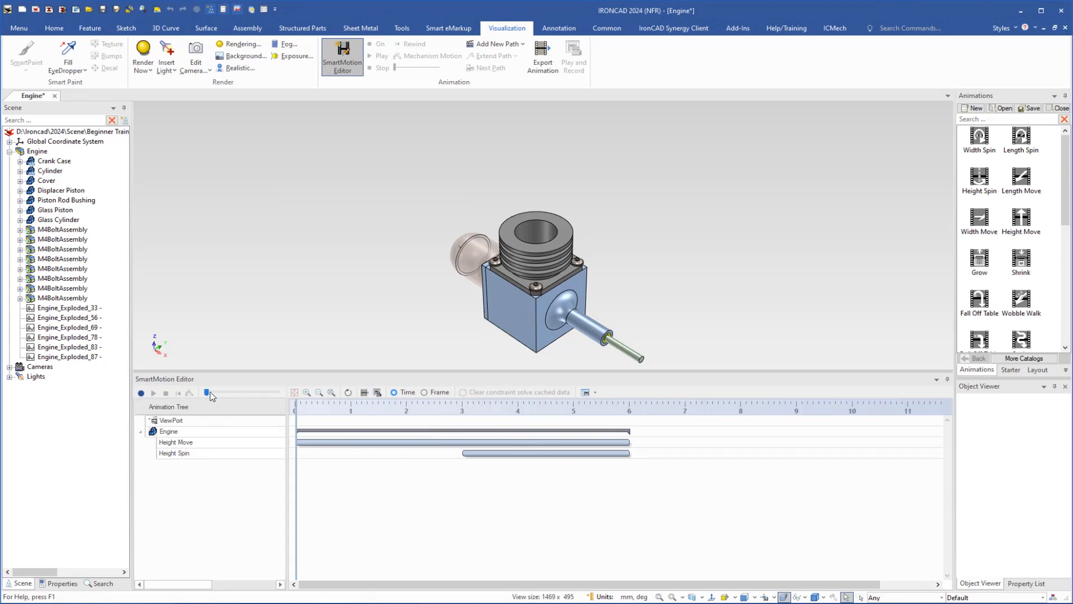
- Play the animation in the SmartMotion Editor to preview the cylinder's motion
{"action": "left_click_drag", "start_coordinate": [207, 395], "coordinate": [189, 364]}
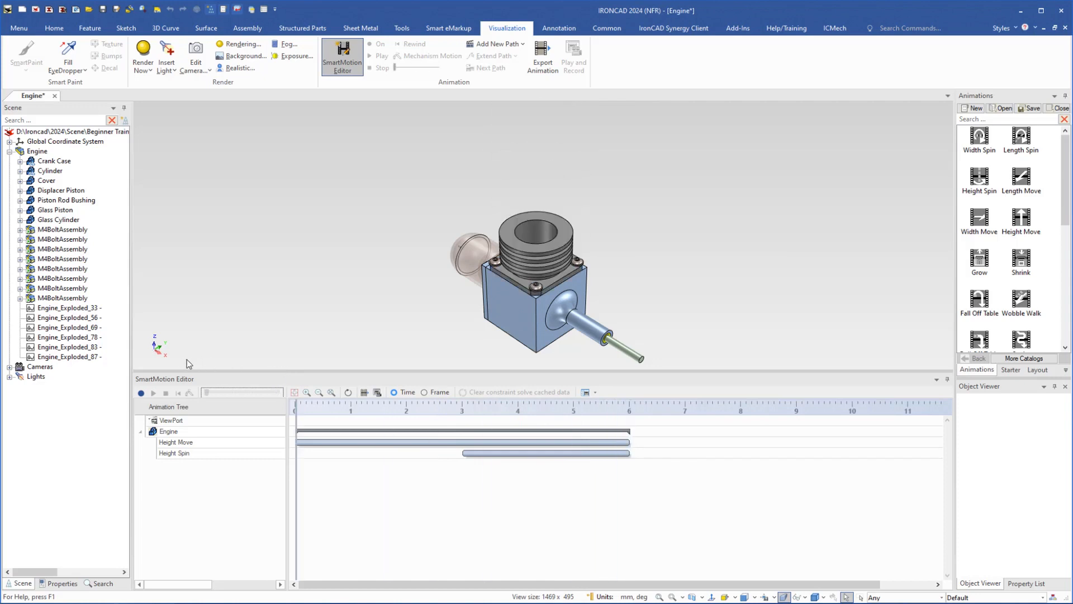
{"action": "left_click", "coordinate": [141, 393]}
{"action": "left_click", "coordinate": [149, 410]}
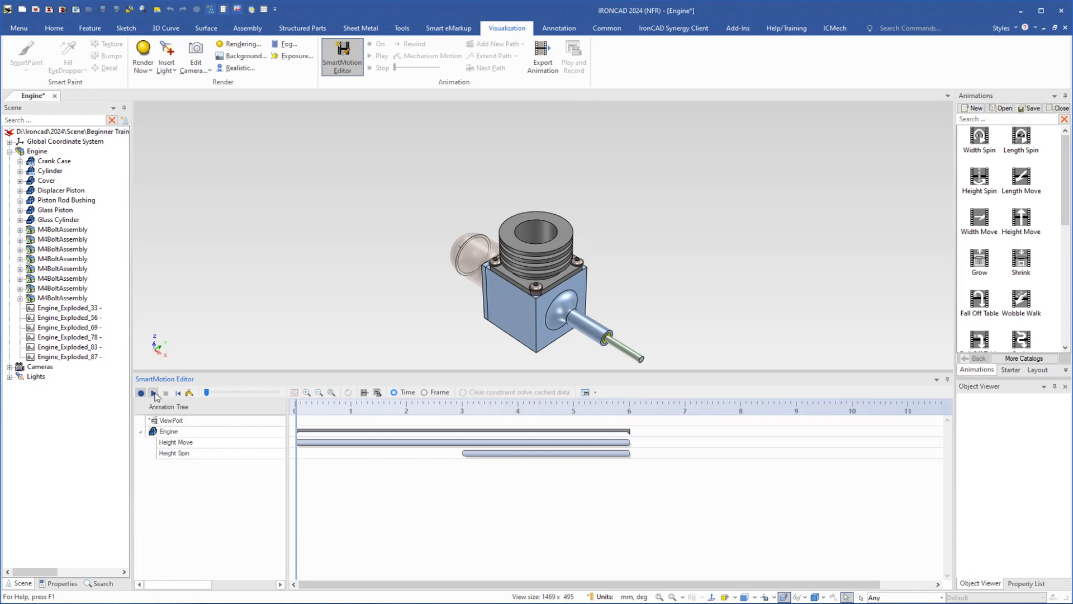
{"action": "left_click", "coordinate": [154, 394]}
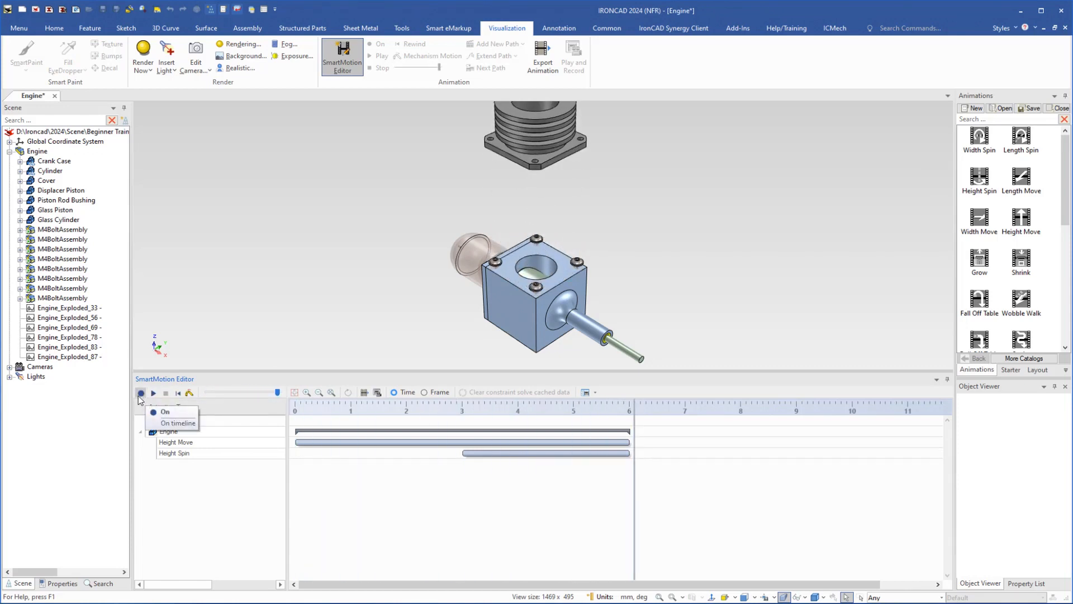
{"action": "left_click", "coordinate": [143, 393]}
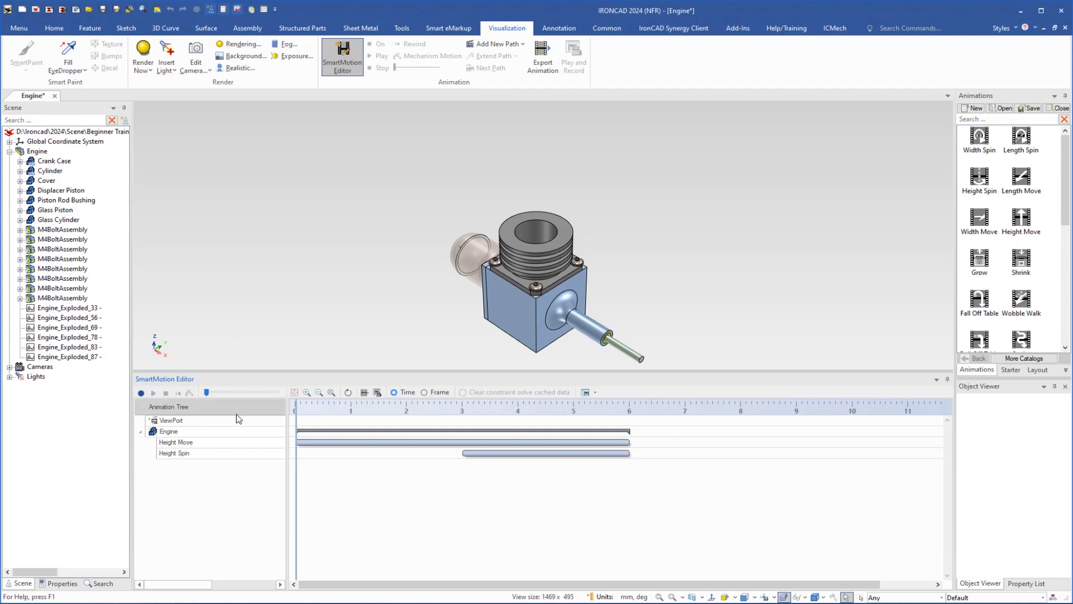
- Clear the Engine's animation track and confirm the deletion
{"action": "left_click", "coordinate": [438, 430]}
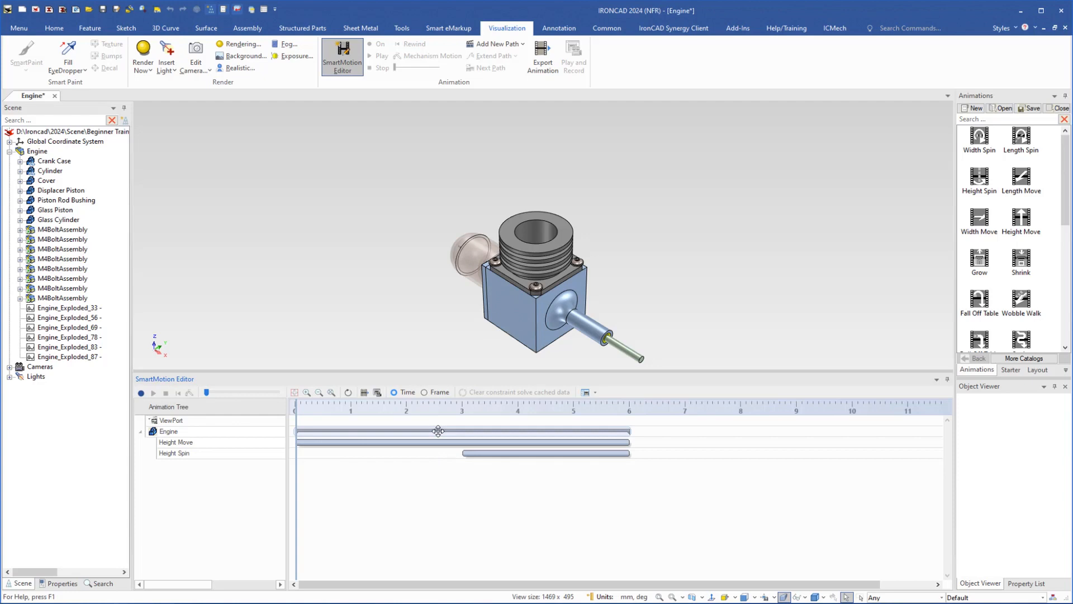
{"action": "right_click", "coordinate": [438, 430]}
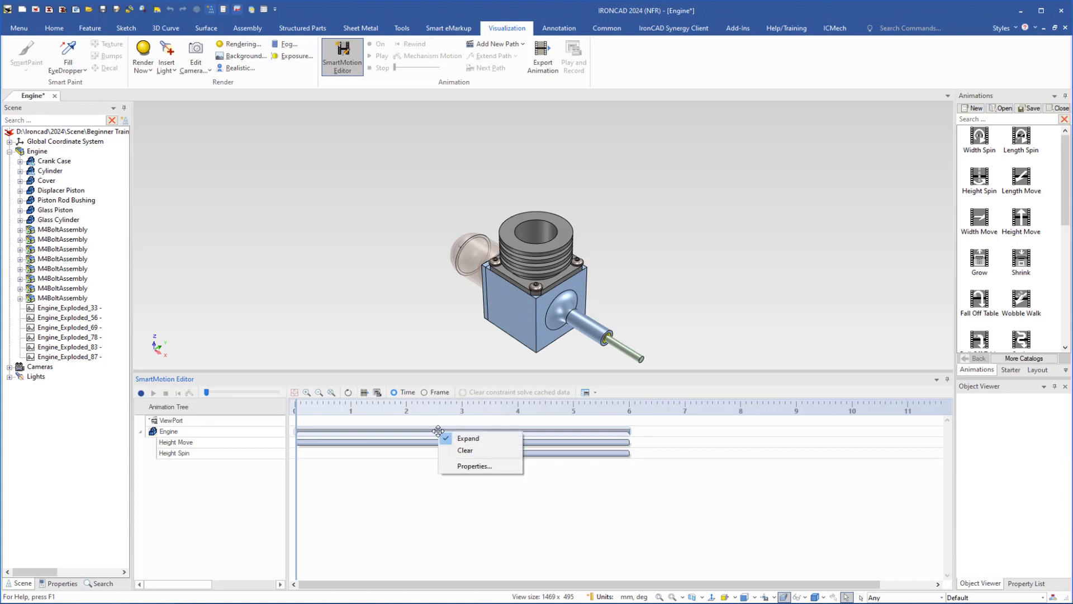
{"action": "left_click", "coordinate": [464, 450]}
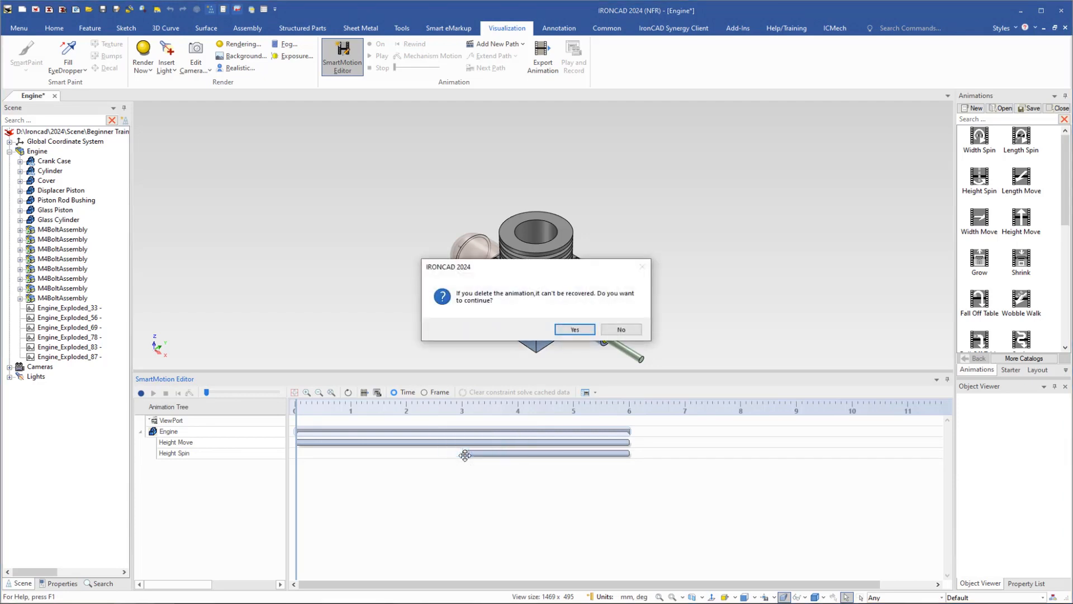
{"action": "left_click", "coordinate": [574, 330]}
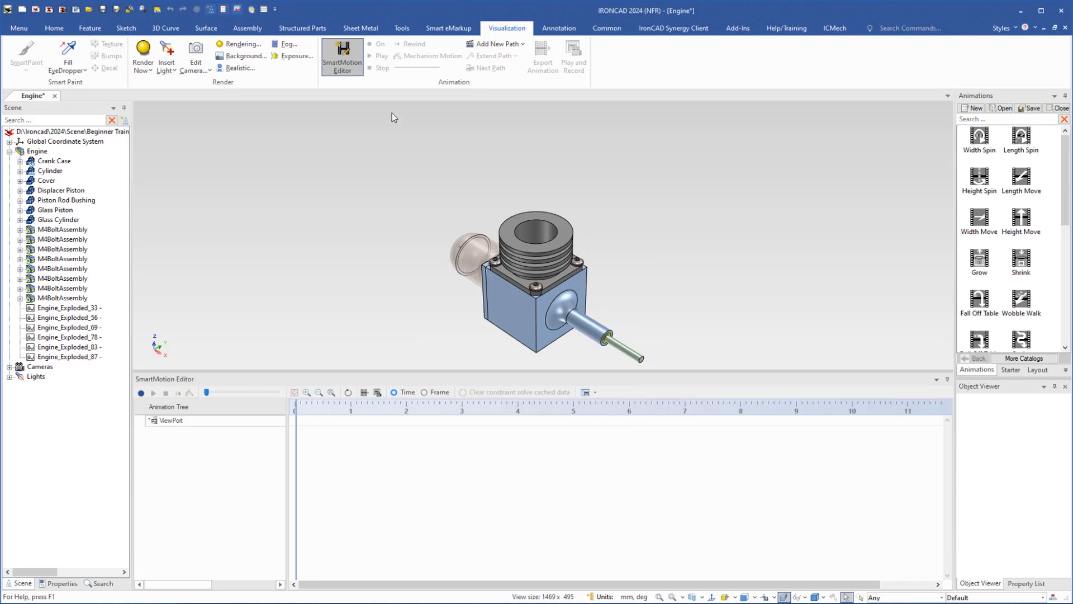
- Add a new Move path to the cylinder along the height direction with a move value of 50 and a motion time of 3 seconds
{"action": "left_click", "coordinate": [336, 64]}
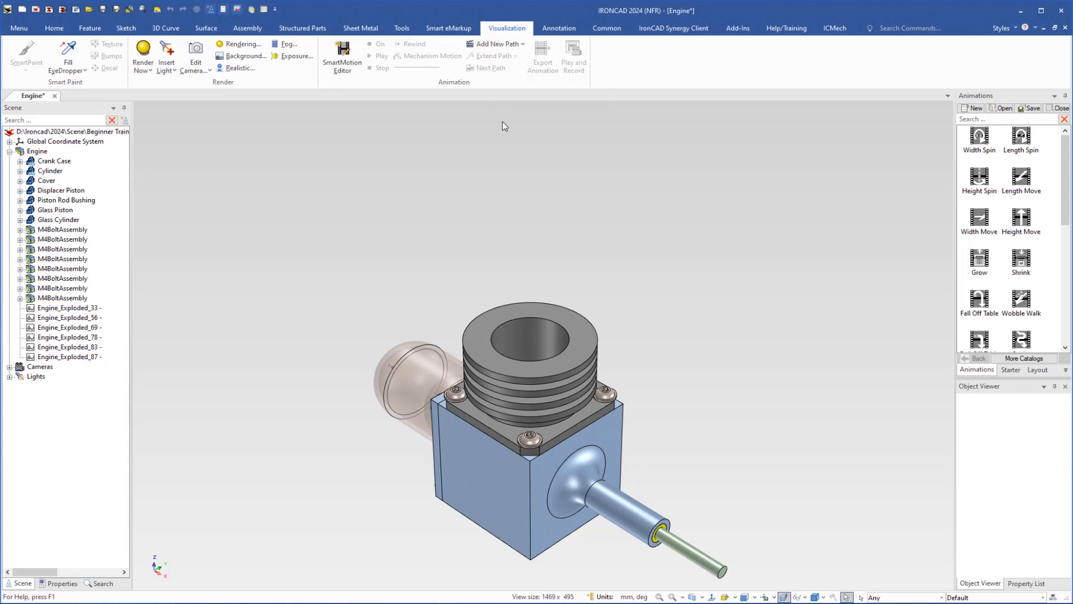
{"action": "left_click", "coordinate": [571, 367]}
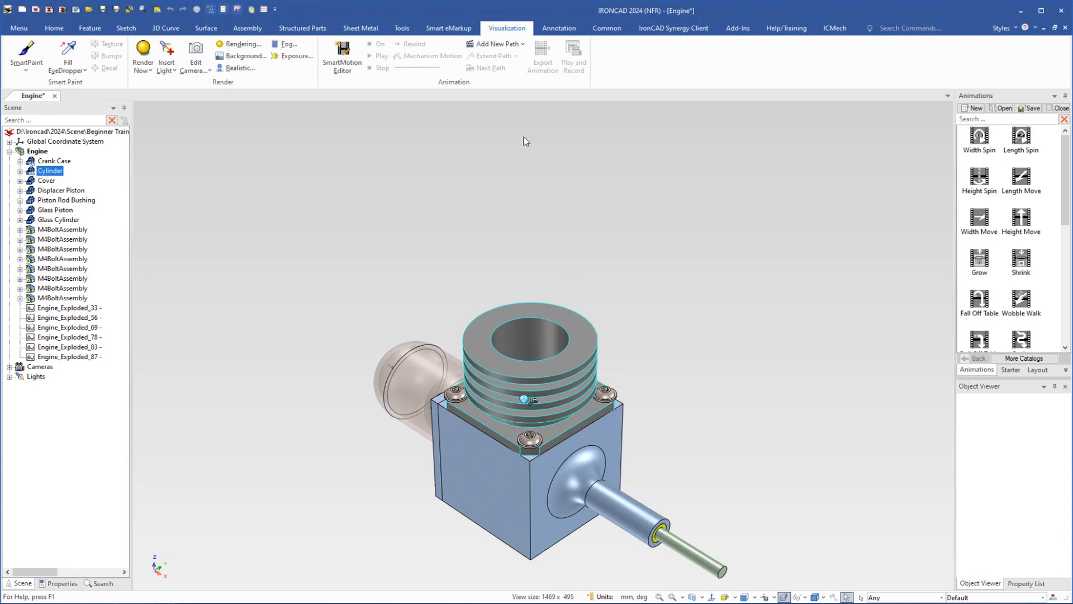
{"action": "left_click", "coordinate": [488, 45]}
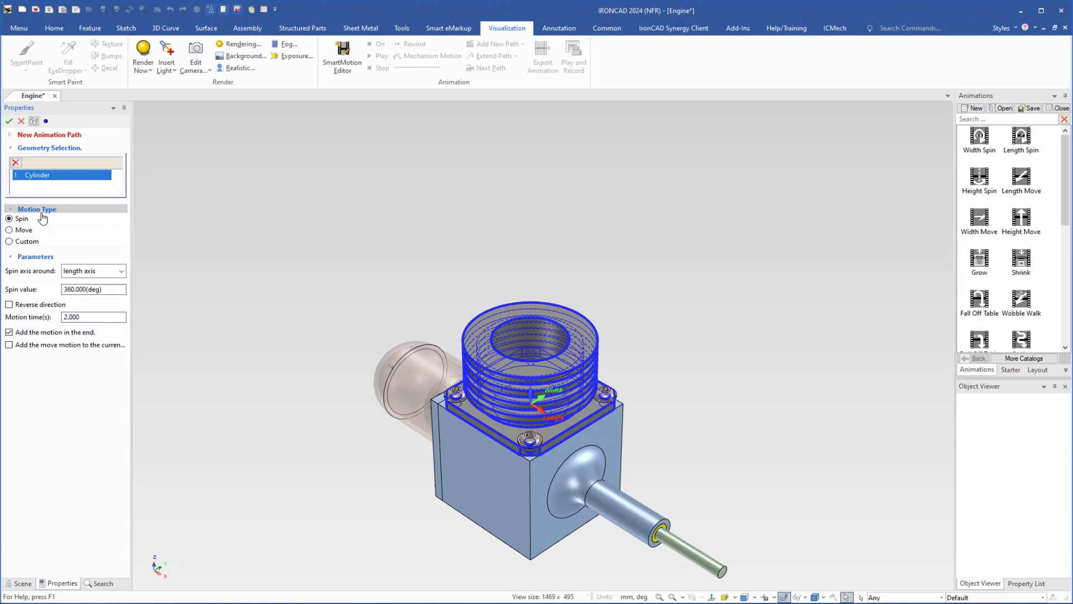
{"action": "left_click", "coordinate": [9, 230]}
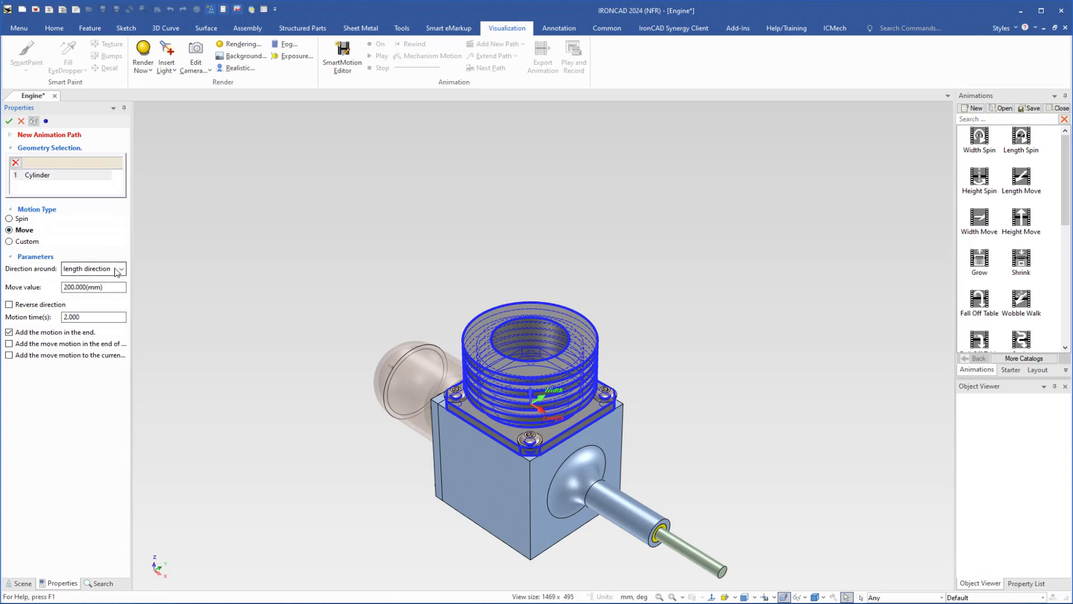
{"action": "left_click", "coordinate": [122, 269]}
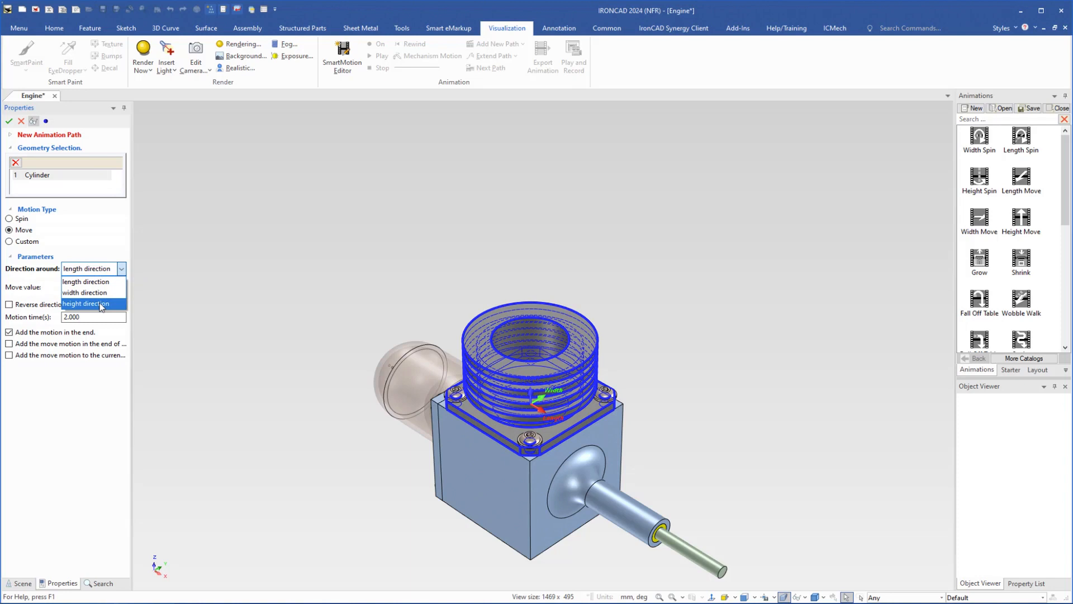
{"action": "left_click", "coordinate": [101, 305]}
{"action": "left_click_drag", "start_coordinate": [112, 289], "coordinate": [49, 289]}
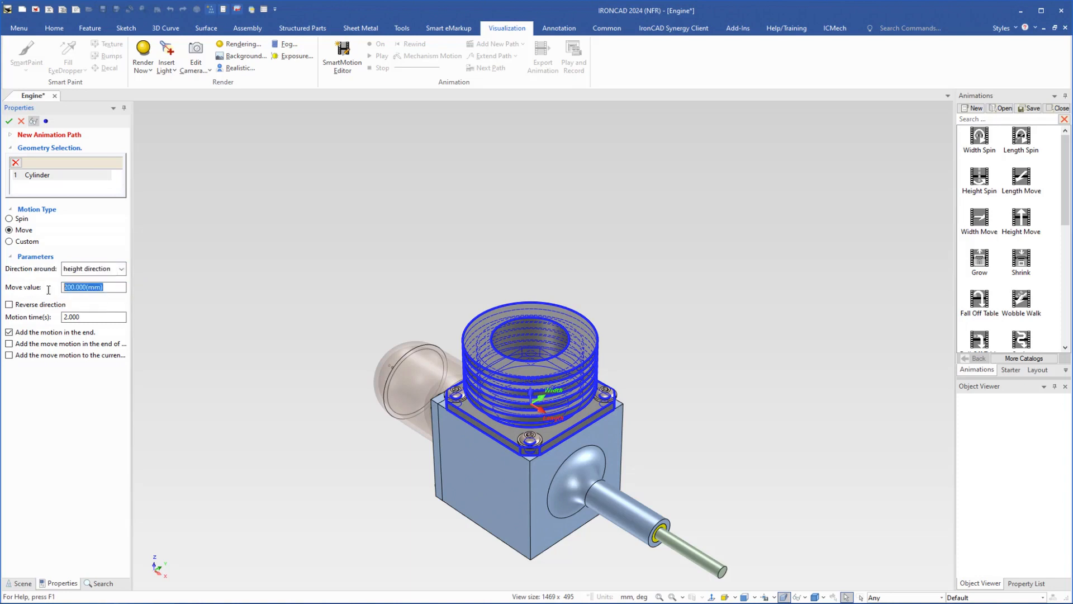
{"action": "type", "text": "50"}
{"action": "left_click_drag", "start_coordinate": [83, 317], "coordinate": [63, 317]}
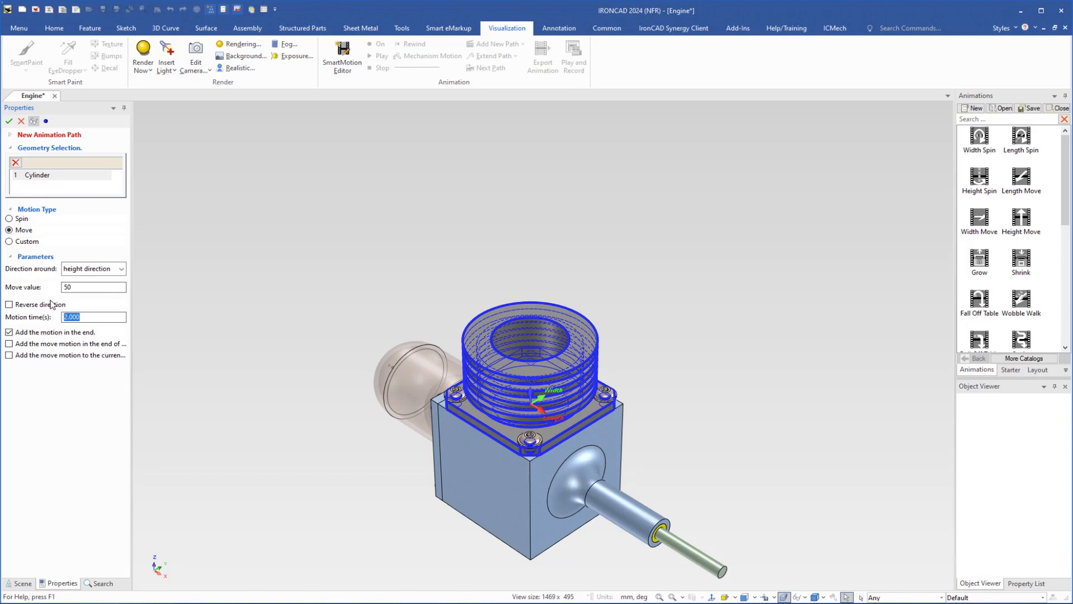
{"action": "type", "text": "3"}
{"action": "left_click", "coordinate": [9, 121]}
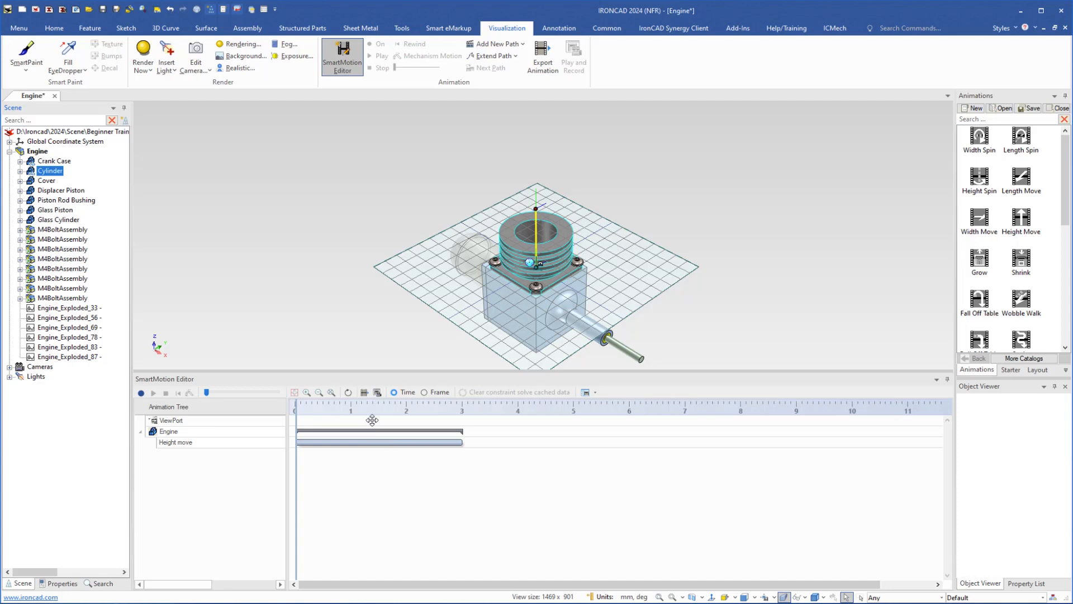
- Add a new Spin path to the cylinder around the height axis
{"action": "left_click", "coordinate": [494, 44]}
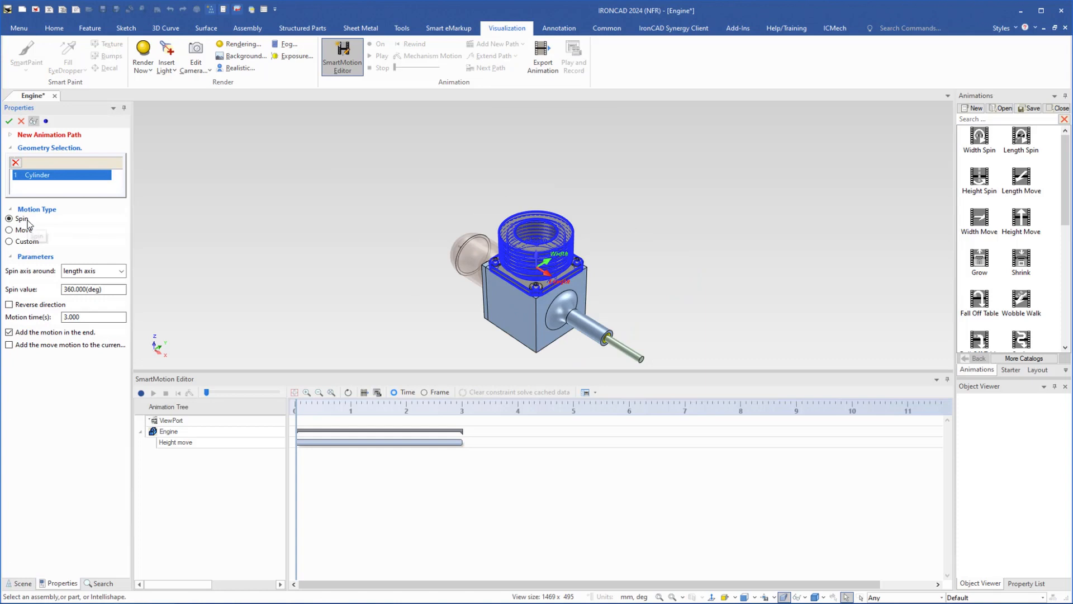
{"action": "left_click", "coordinate": [114, 271]}
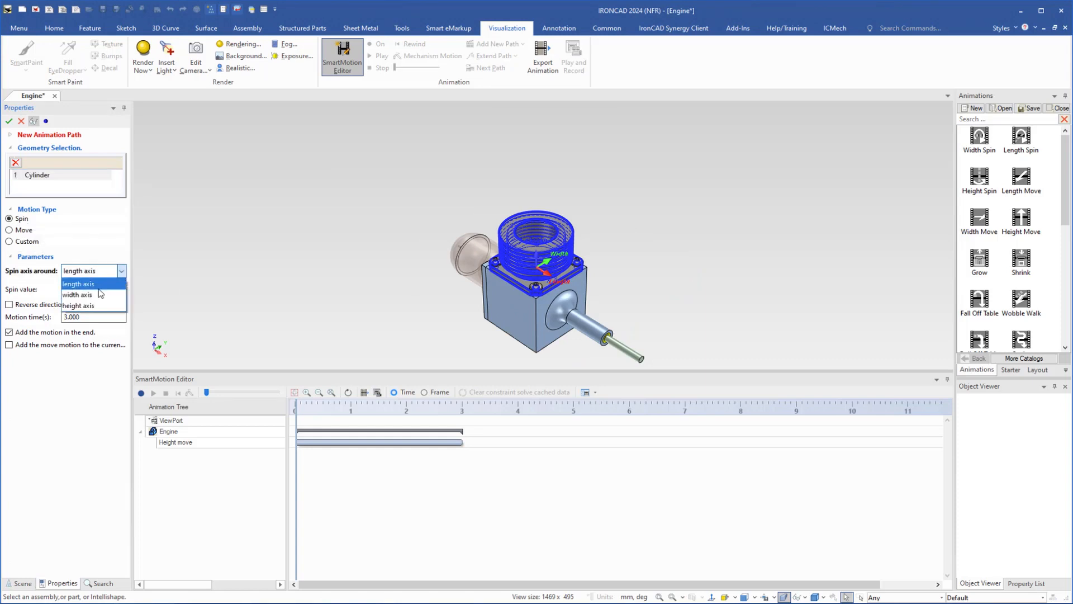
{"action": "left_click", "coordinate": [98, 307]}
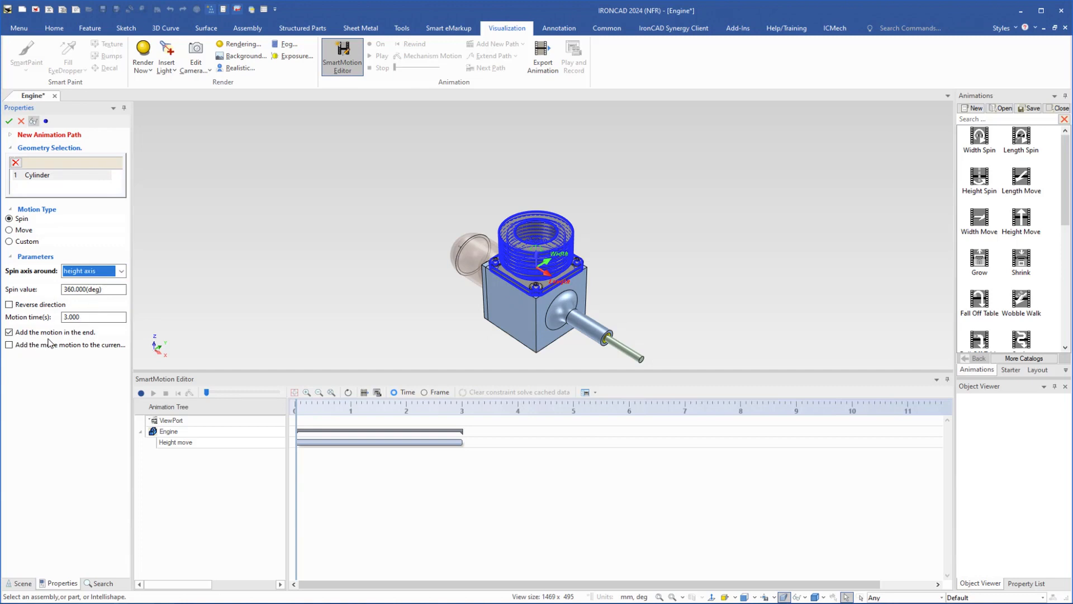
{"action": "left_click", "coordinate": [9, 120]}
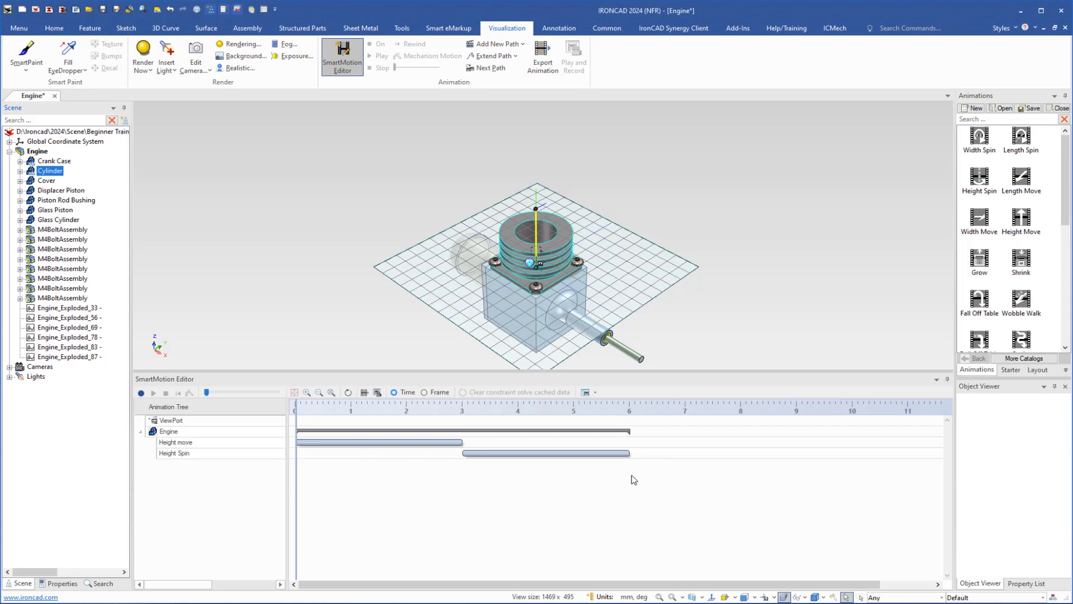
- Move the Height Spin segment to start at 0 seconds, in parallel with Height move
{"action": "left_click", "coordinate": [572, 453]}
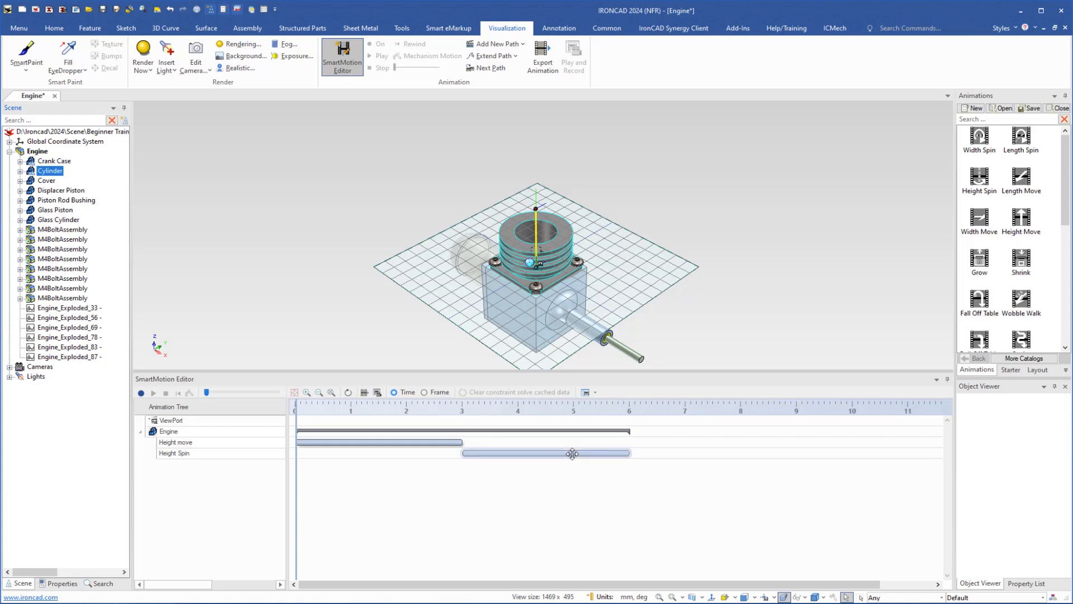
{"action": "left_click_drag", "start_coordinate": [571, 453], "coordinate": [405, 454]}
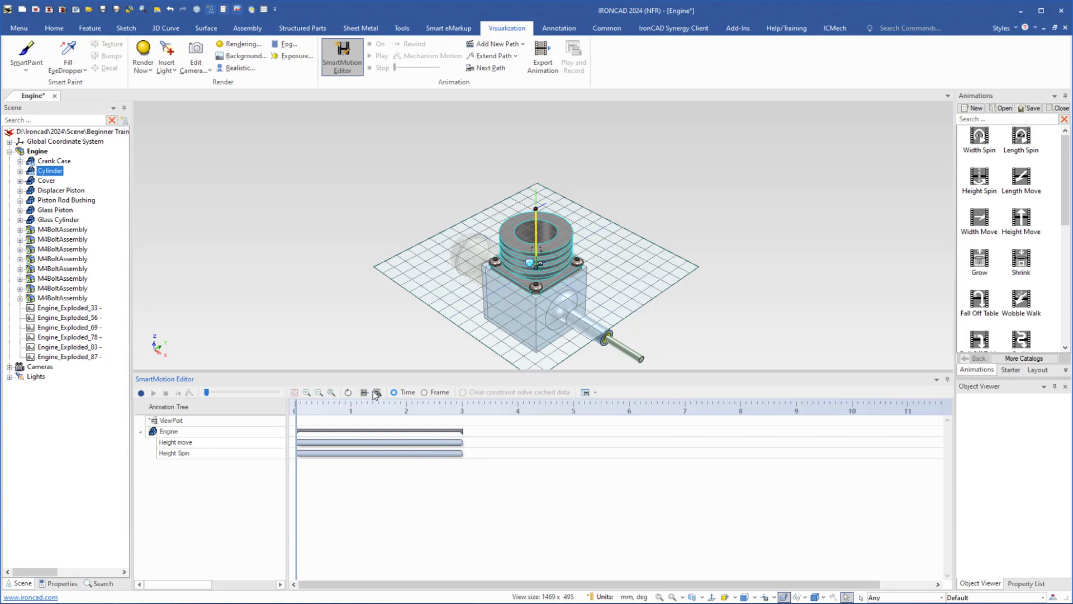
- Expand the cylinder in the scene tree and open its Motion in the SmartMotion Editor
{"action": "left_click", "coordinate": [340, 56]}
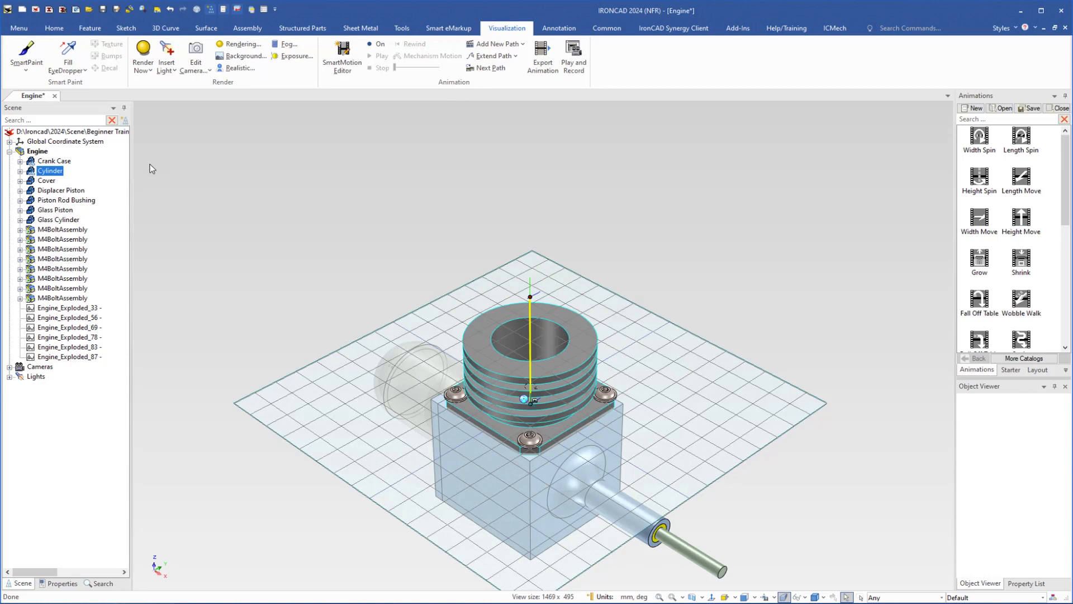
{"action": "left_click", "coordinate": [20, 171]}
{"action": "left_click", "coordinate": [49, 191]}
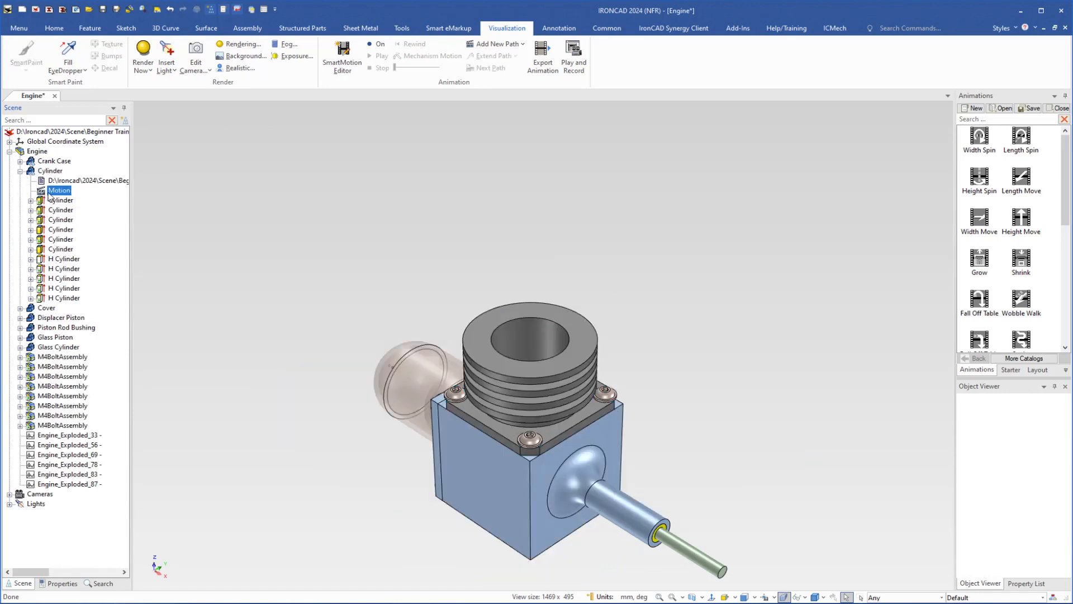
{"action": "right_click", "coordinate": [43, 195]}
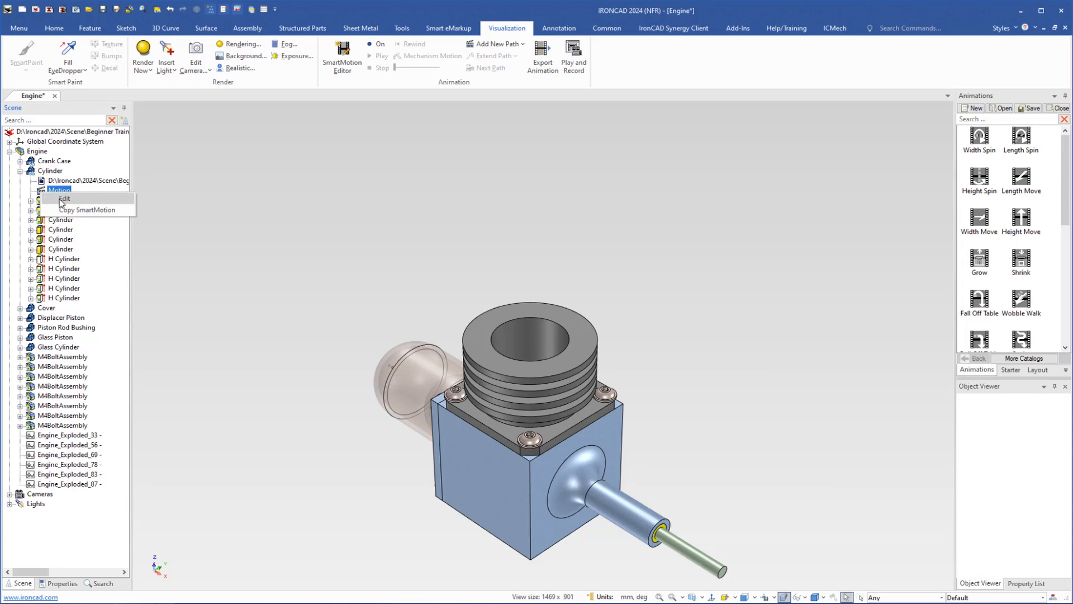
{"action": "left_click", "coordinate": [62, 199]}
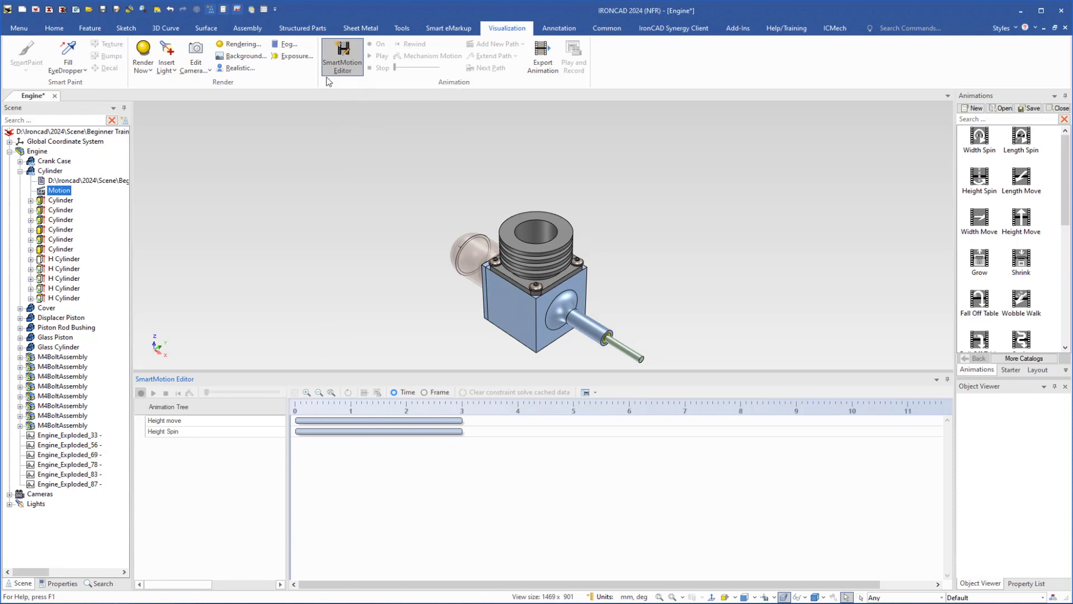
{"action": "left_click", "coordinate": [342, 60]}
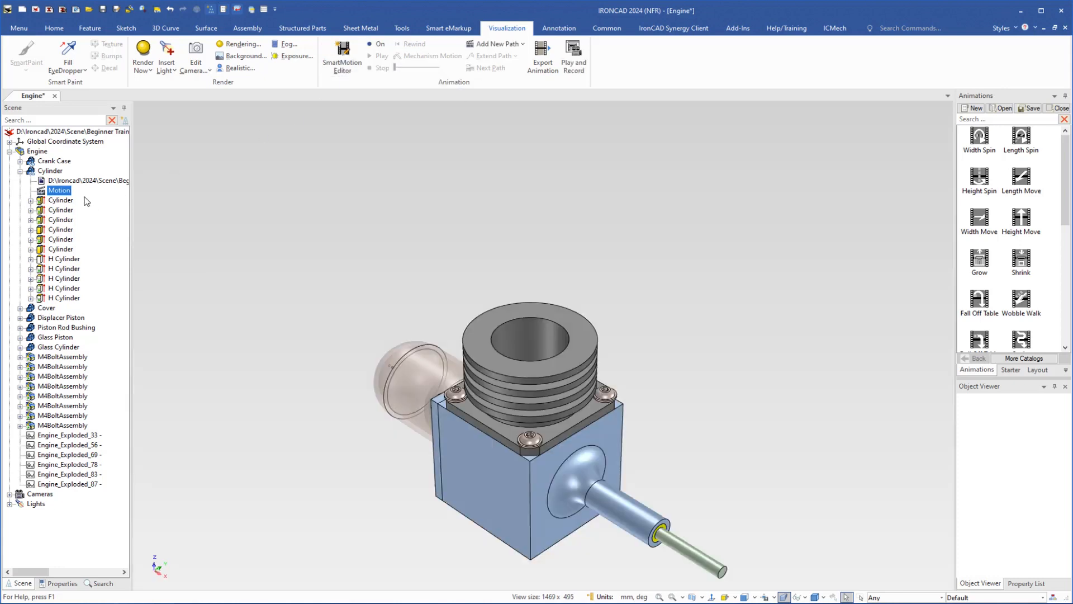
{"action": "right_click", "coordinate": [42, 191]}
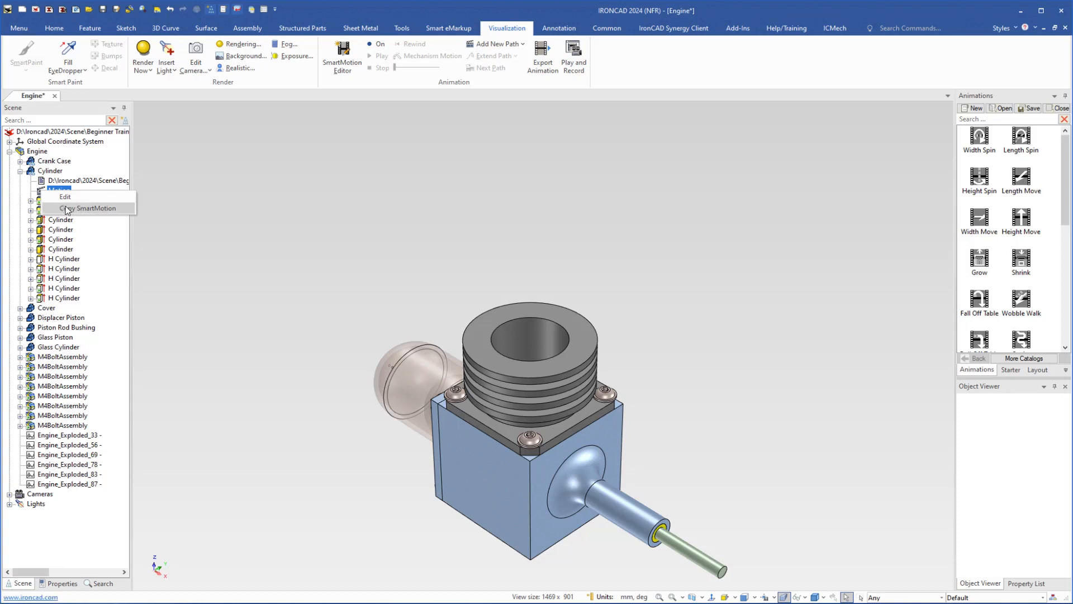
{"action": "left_click", "coordinate": [346, 54]}
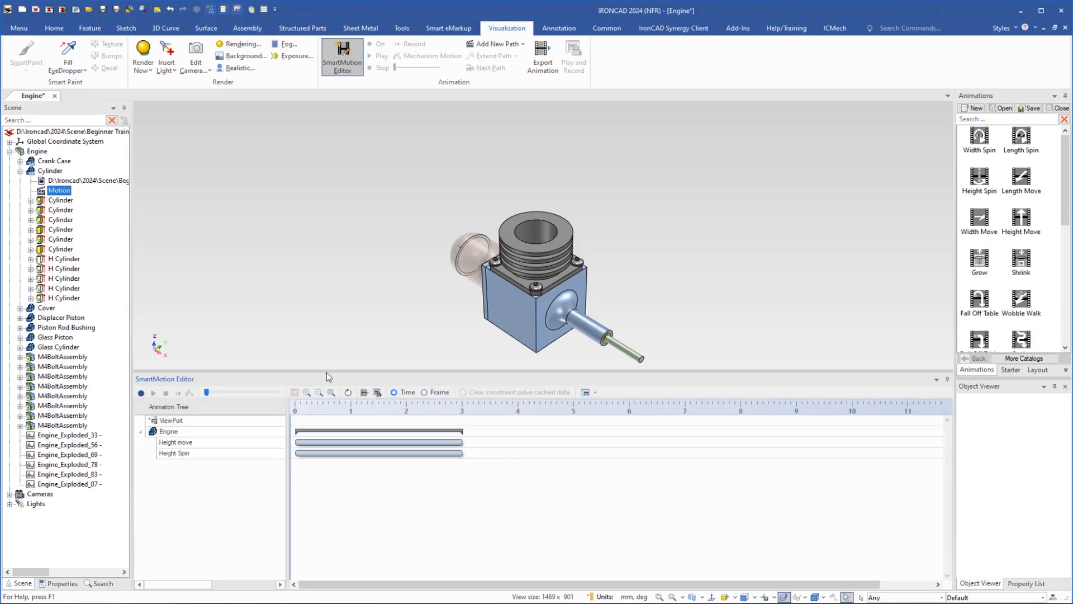
- Set the Height move segment's time effect to Linear with Reverse enabled and preview the animation
{"action": "right_click", "coordinate": [332, 443]}
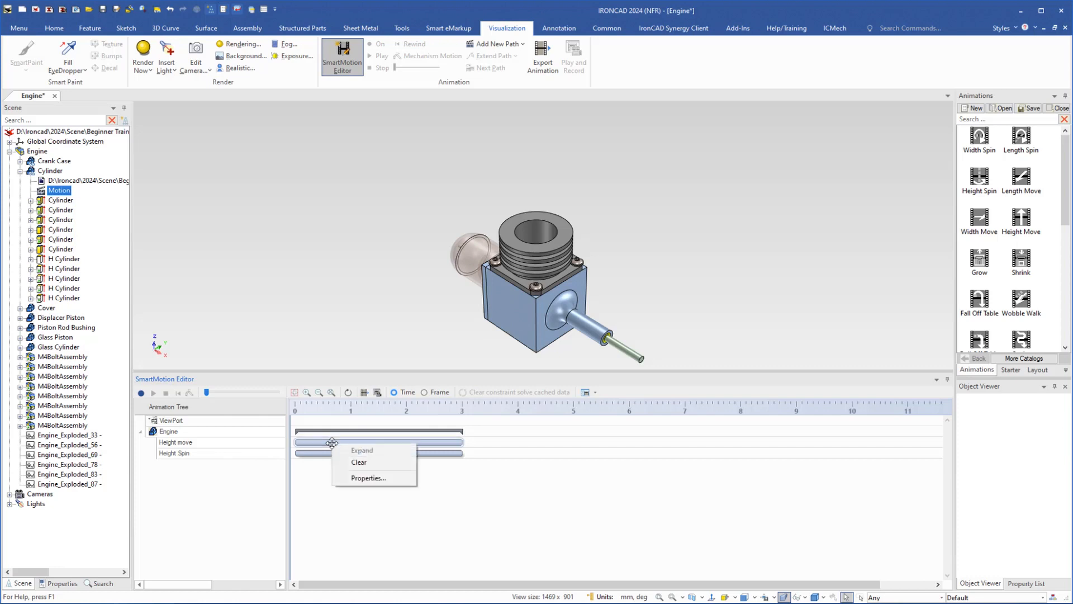
{"action": "left_click", "coordinate": [359, 480]}
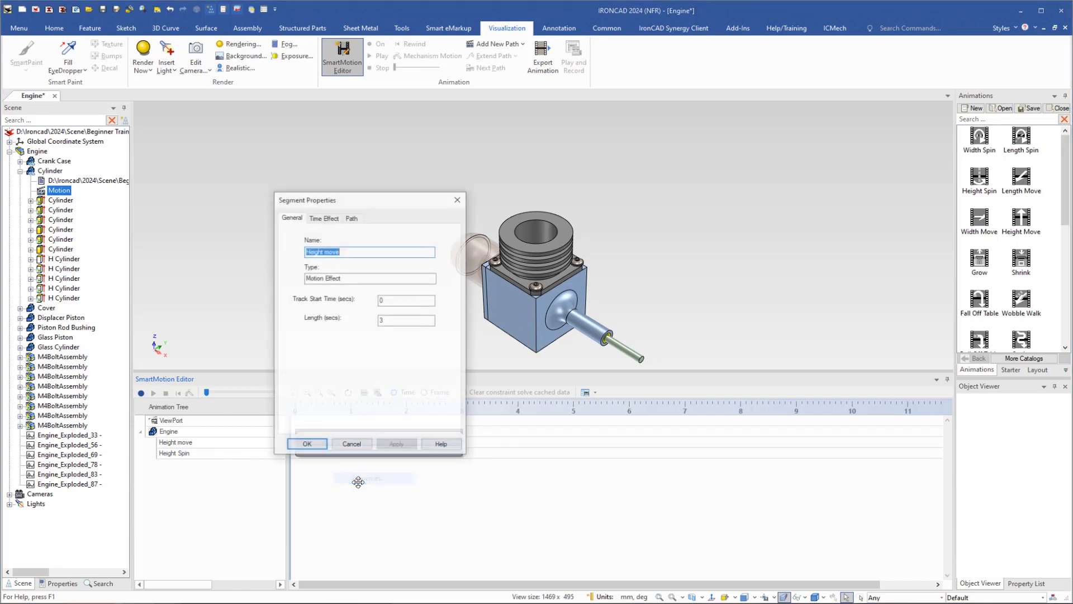
{"action": "left_click", "coordinate": [329, 218]}
{"action": "left_click", "coordinate": [411, 235]}
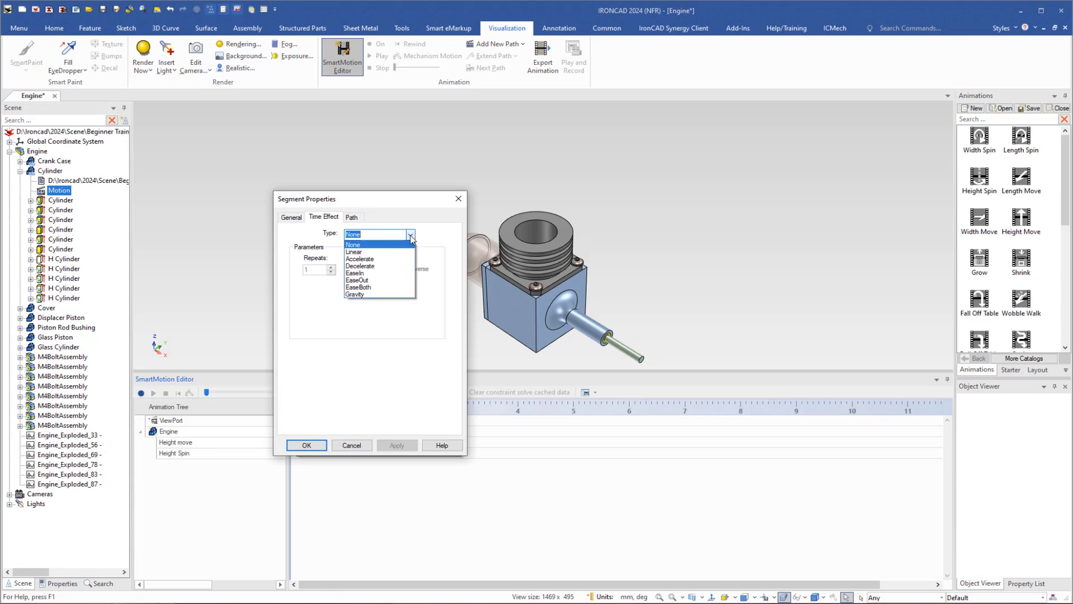
{"action": "left_click", "coordinate": [364, 252]}
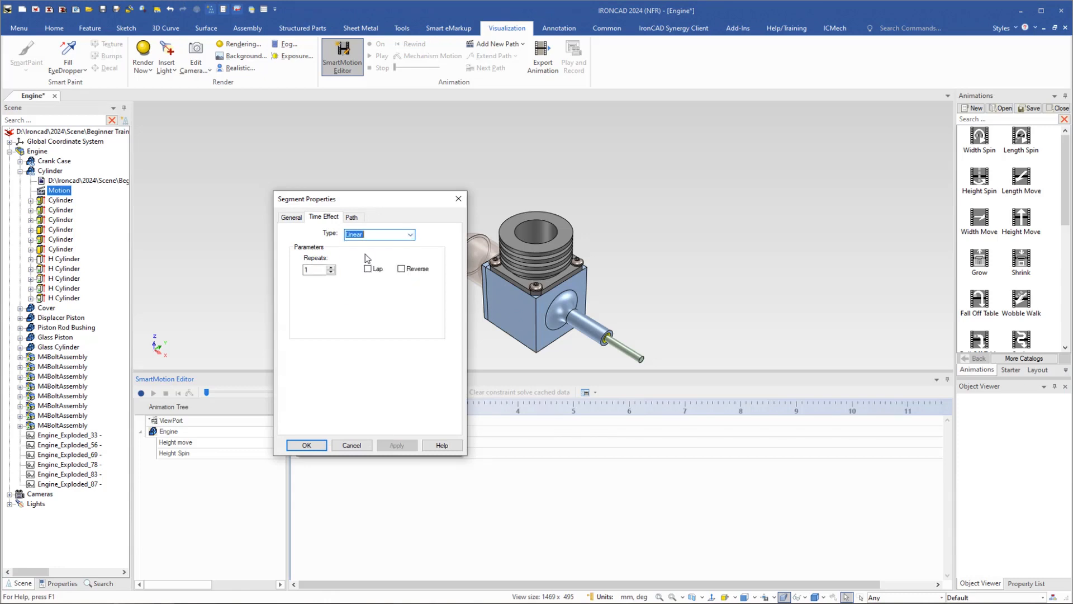
{"action": "left_click", "coordinate": [401, 269]}
{"action": "left_click", "coordinate": [307, 445]}
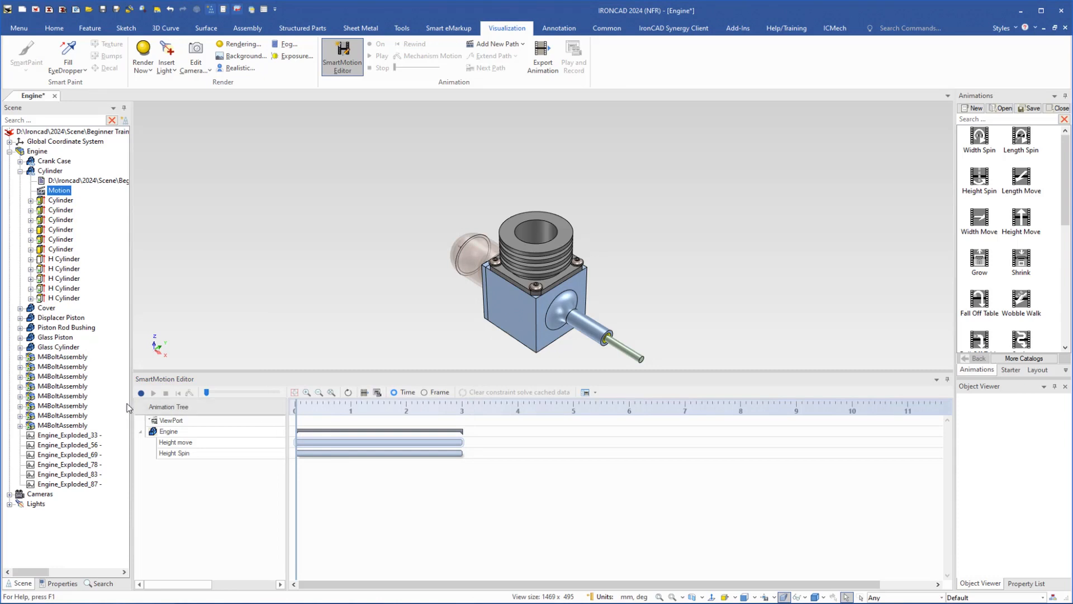
{"action": "left_click", "coordinate": [140, 393]}
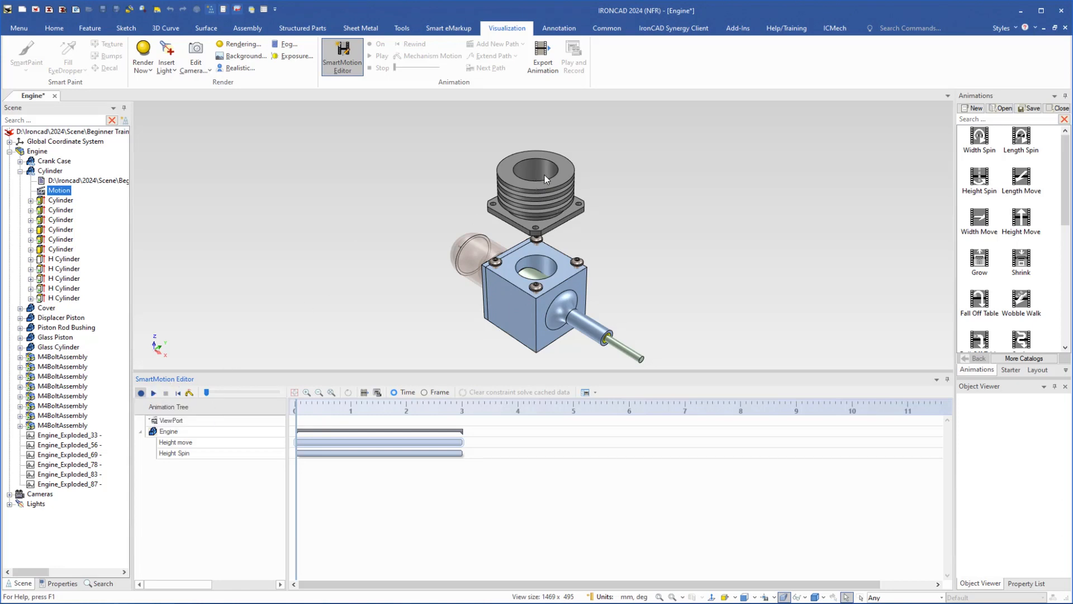
{"action": "left_click", "coordinate": [153, 394]}
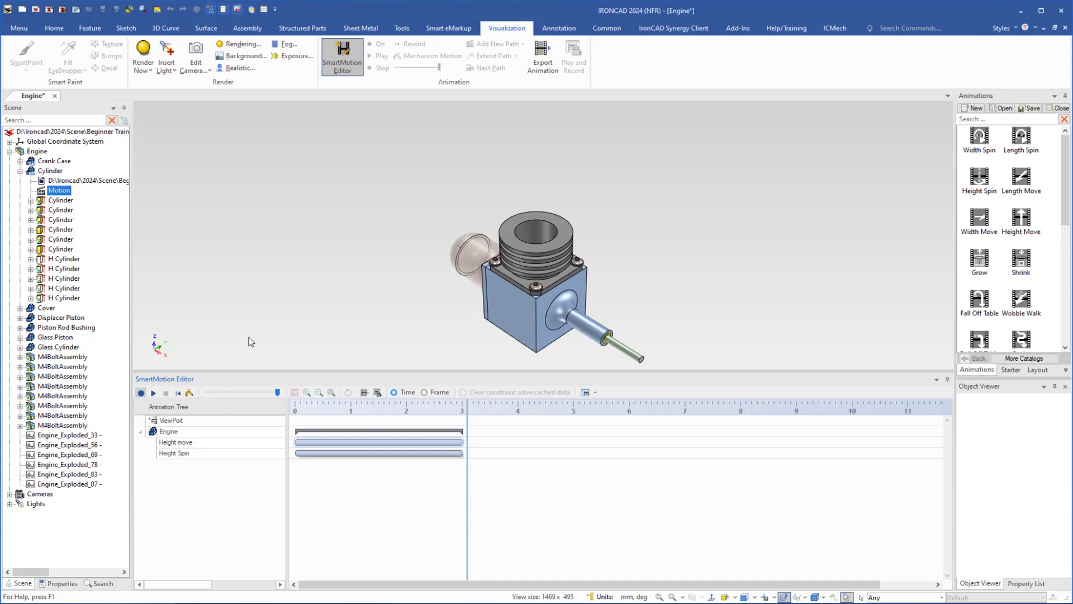
- Delete the engine's entire animation, confirming the deletion, and close the SmartMotion Editor
{"action": "left_click", "coordinate": [336, 53]}
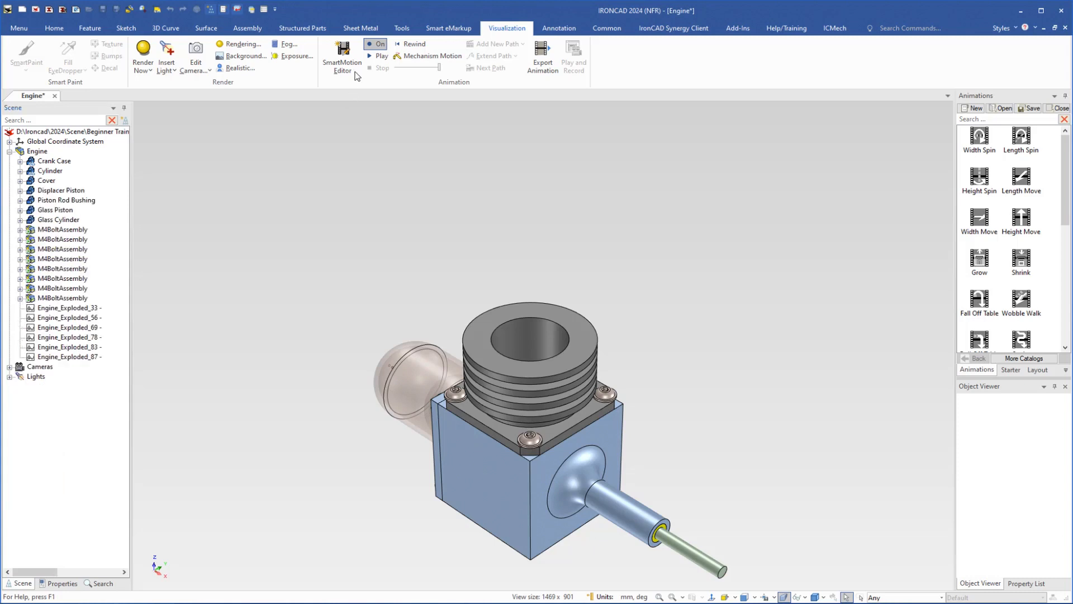
{"action": "left_click", "coordinate": [343, 51]}
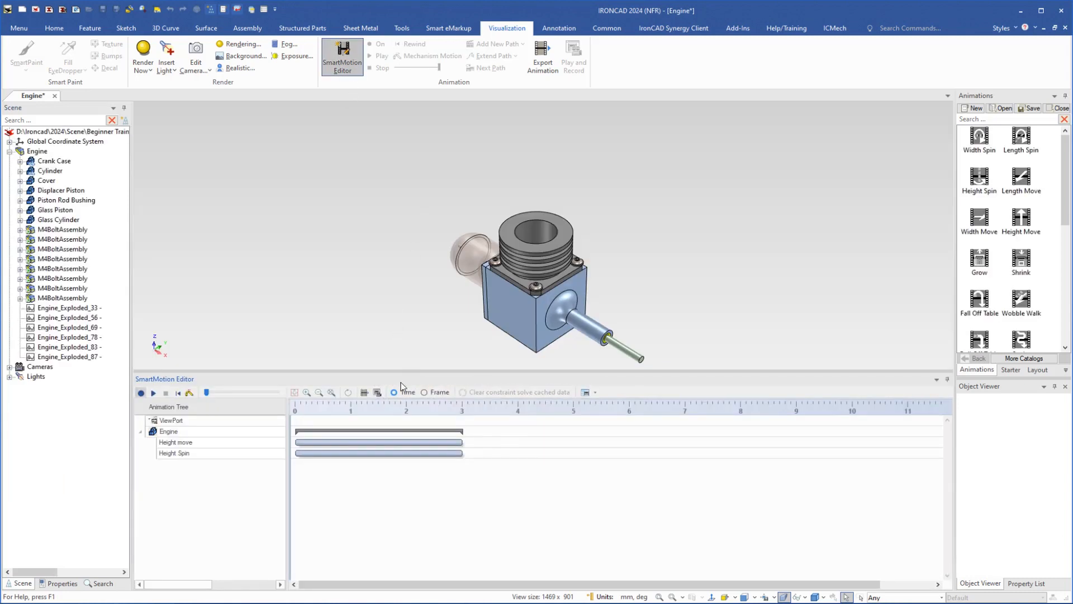
{"action": "right_click", "coordinate": [398, 431]}
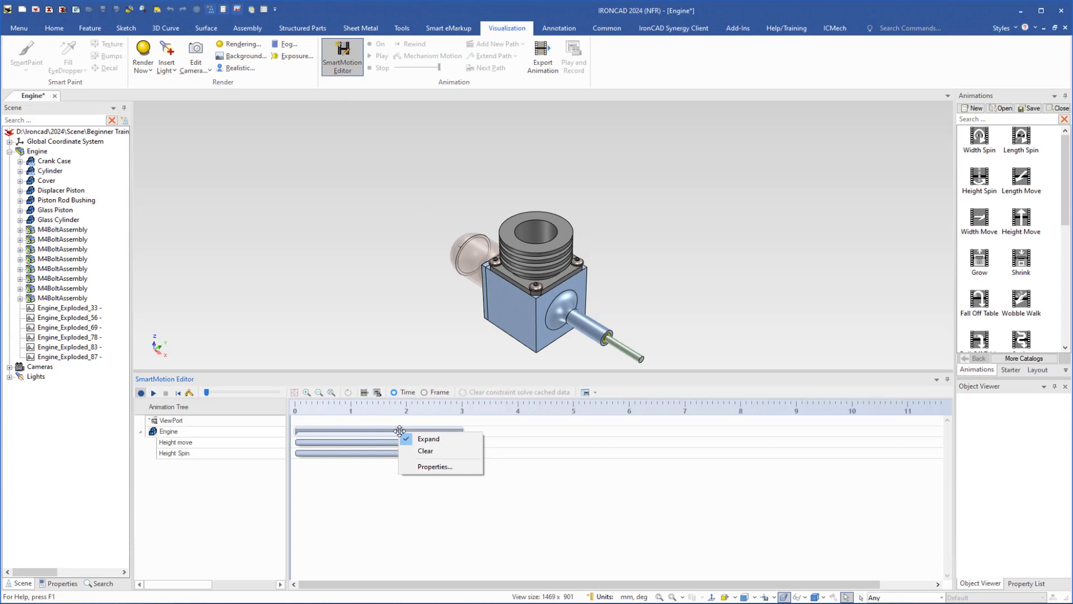
{"action": "left_click", "coordinate": [426, 451]}
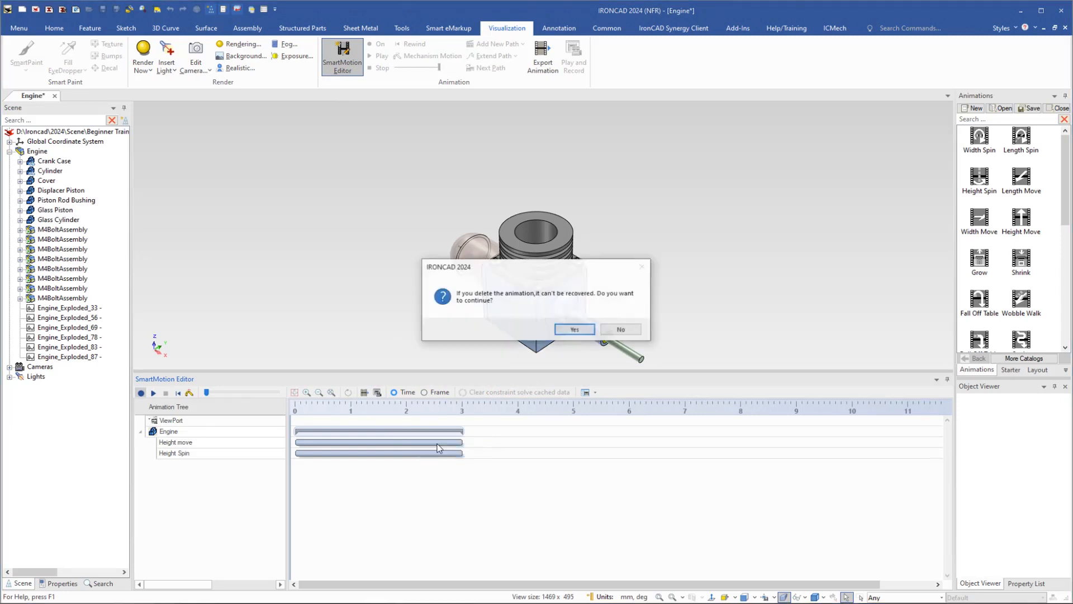
{"action": "left_click", "coordinate": [575, 329]}
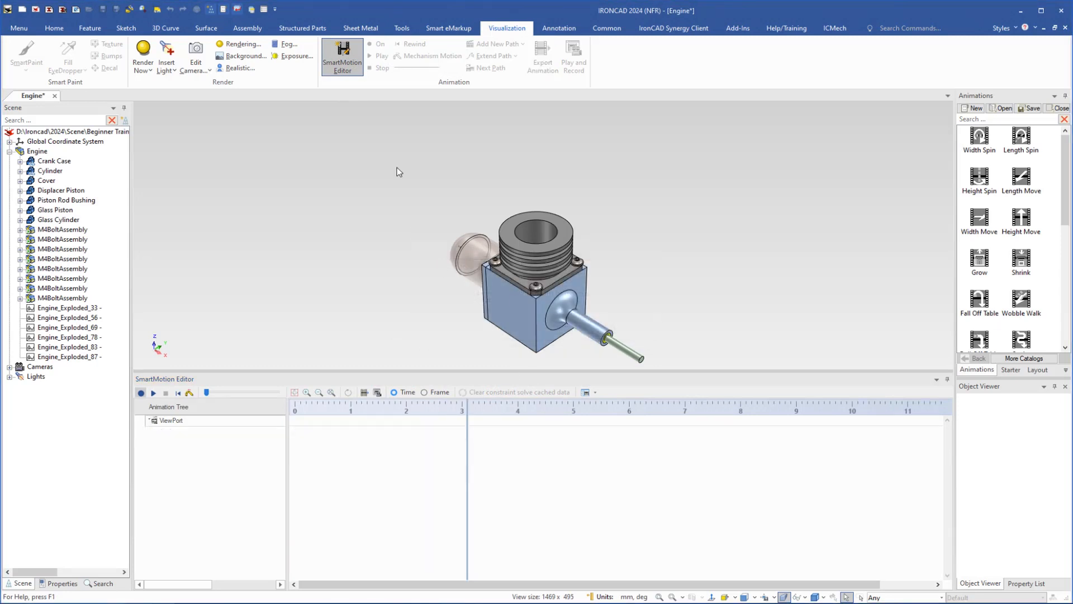
{"action": "left_click", "coordinate": [351, 59]}
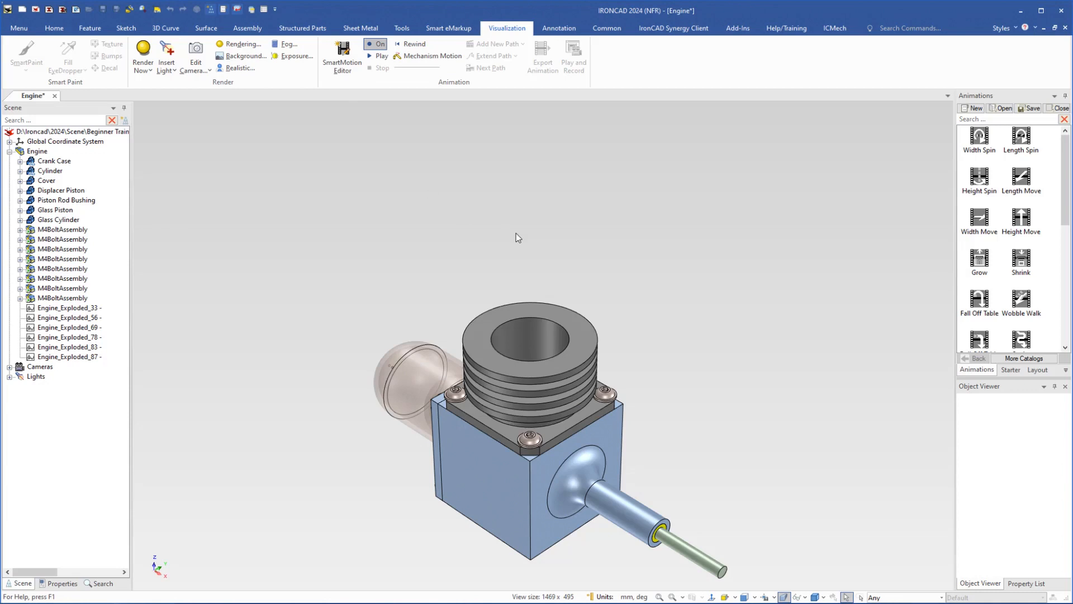
{"action": "key", "text": "F8"}
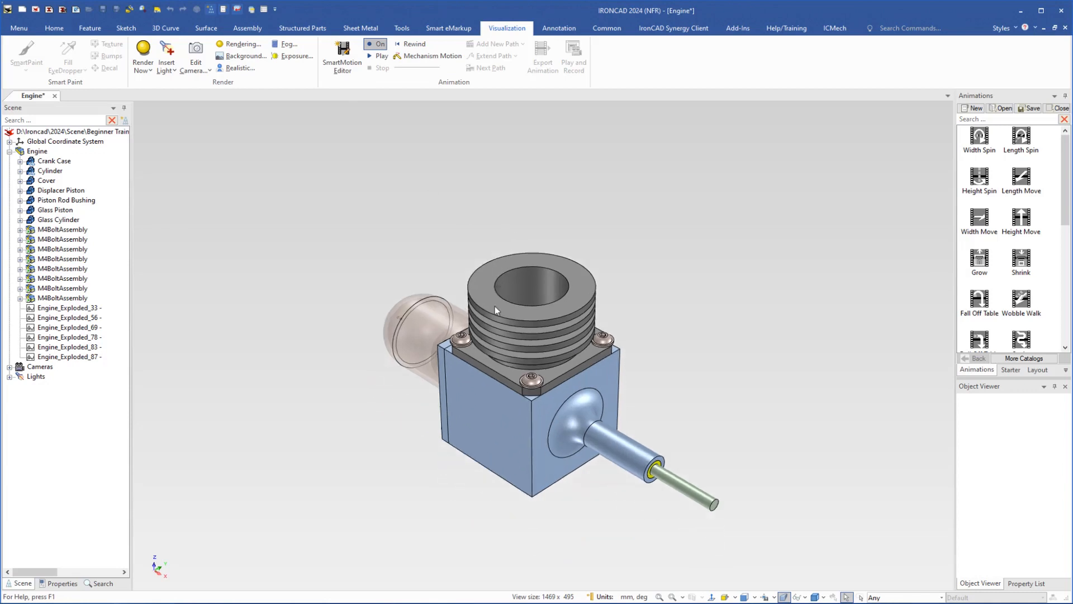